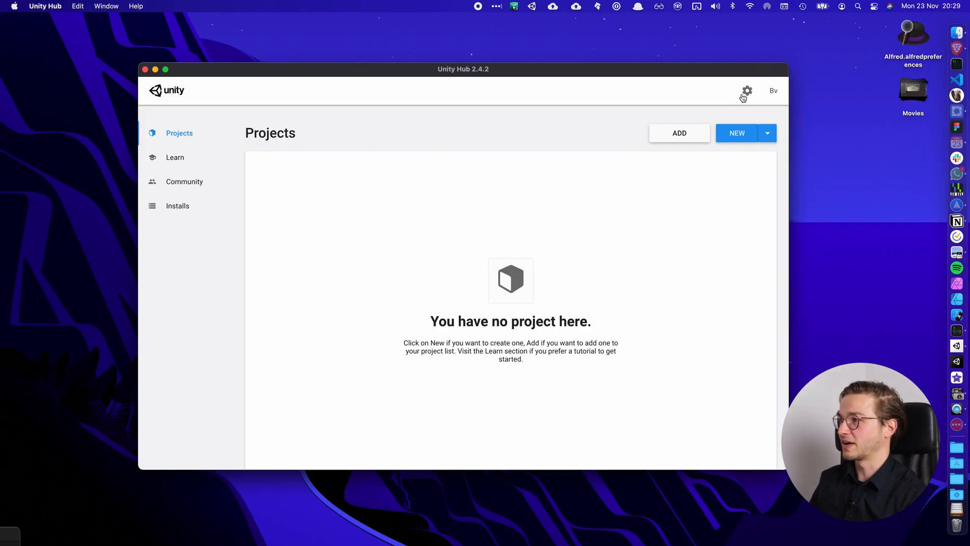
Step: Check the active Unity license in the preferences and return to the projects overview
left_click(747, 90)
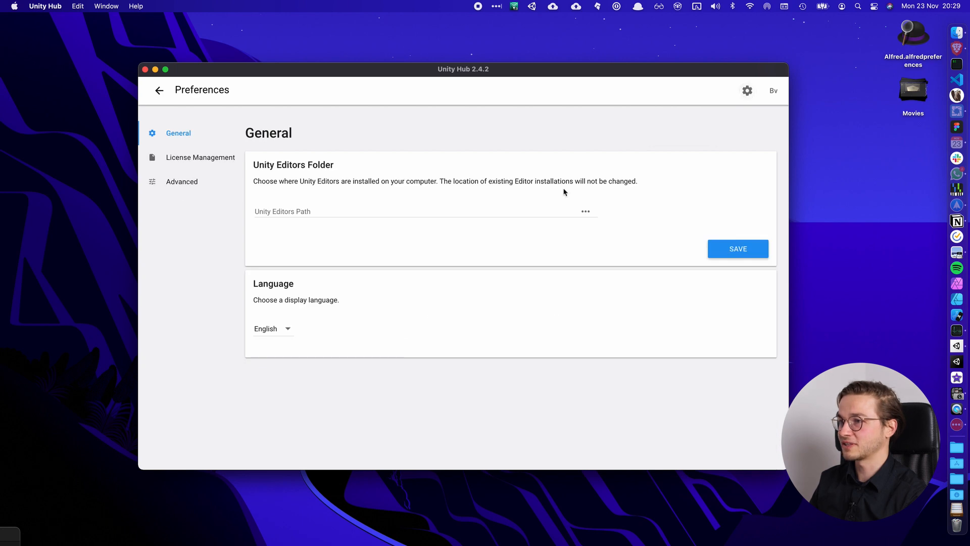
left_click(192, 158)
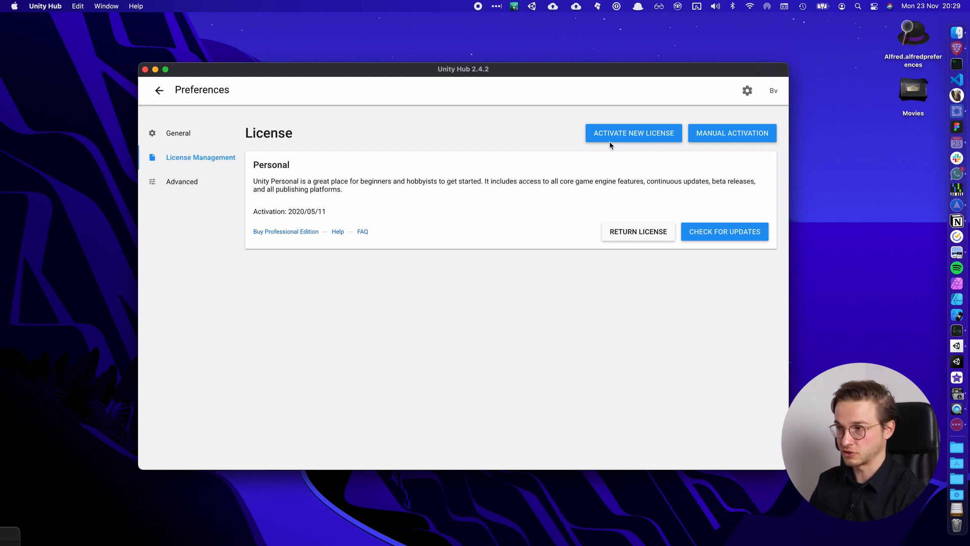
left_click(159, 90)
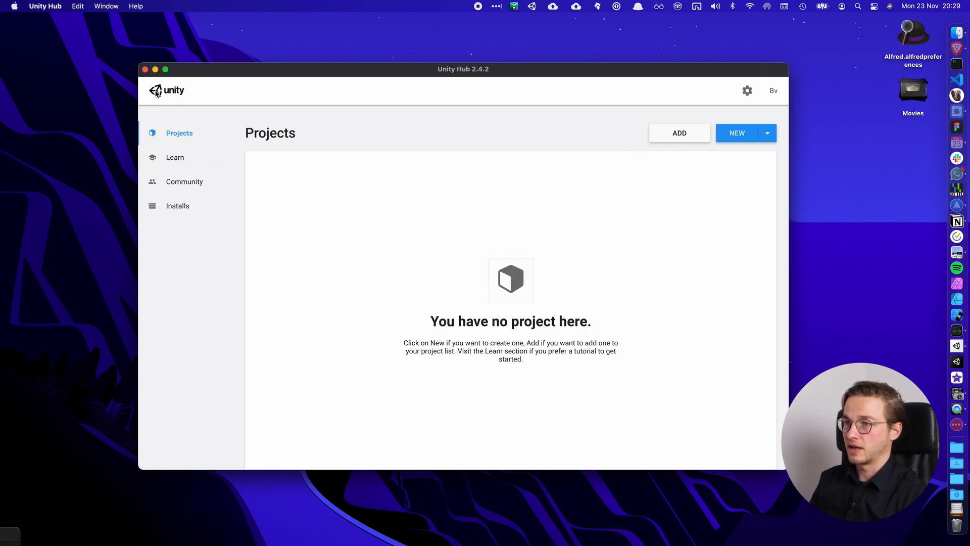
left_click(198, 212)
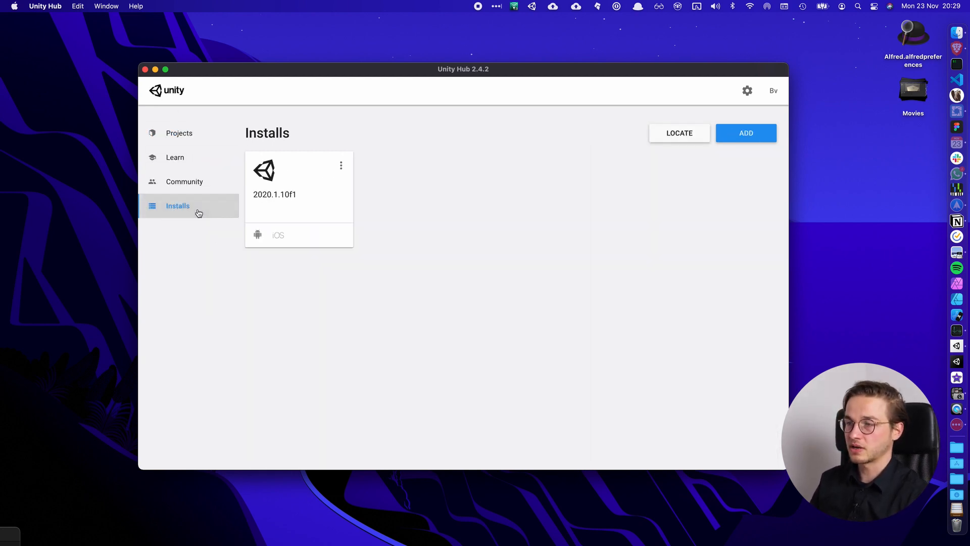
left_click(748, 138)
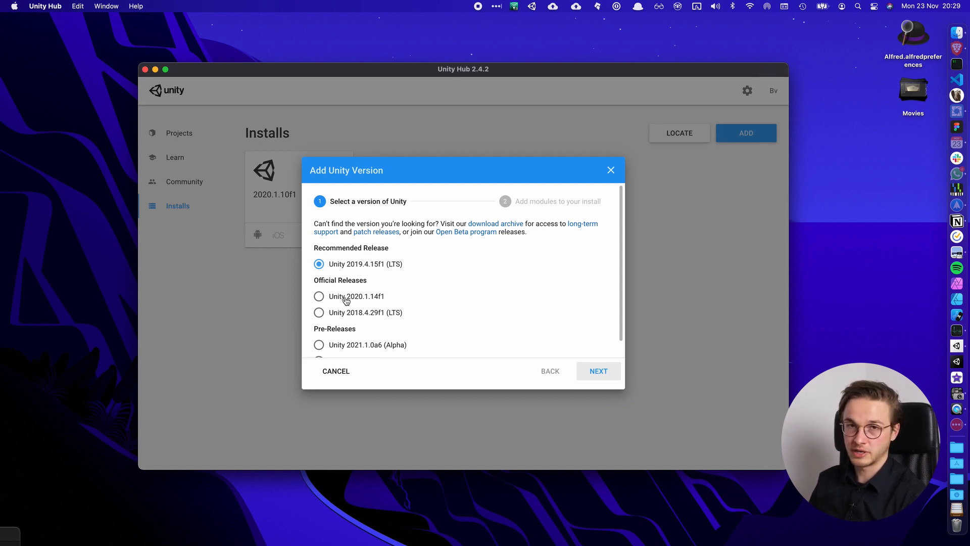
left_click(356, 297)
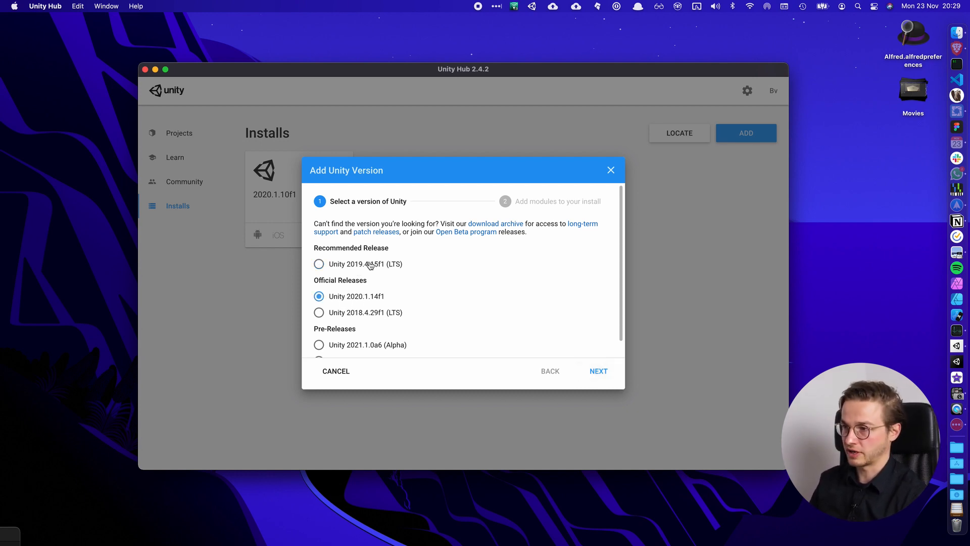
left_click(370, 266)
left_click(592, 371)
scroll(385, 314, "down", 5)
scroll(386, 315, "up", 4)
scroll(387, 317, "up", 3)
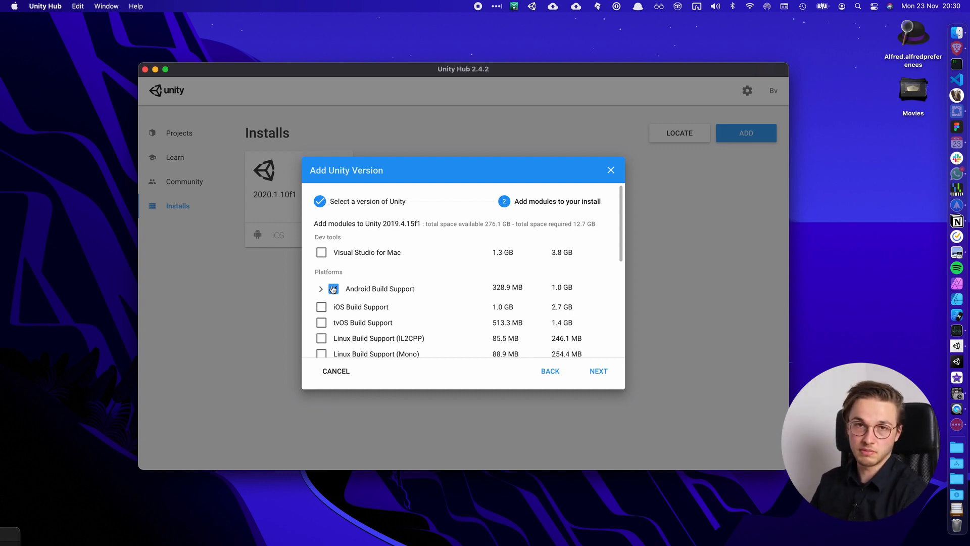
left_click(599, 372)
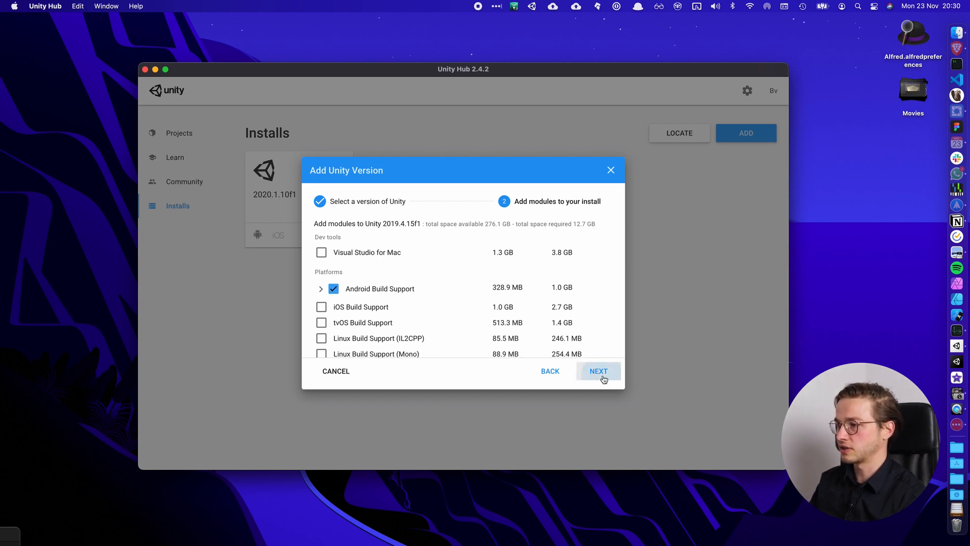
left_click(379, 351)
left_click(634, 376)
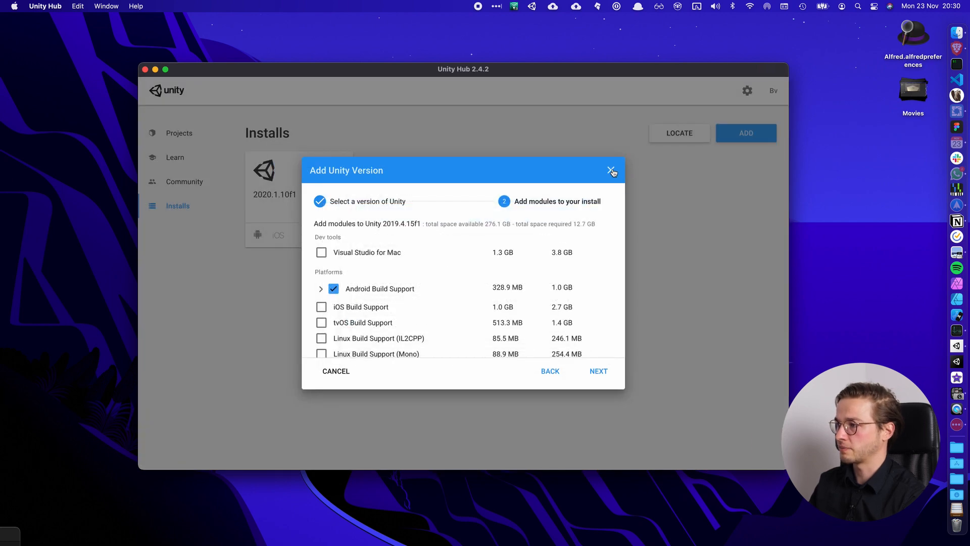
left_click(611, 171)
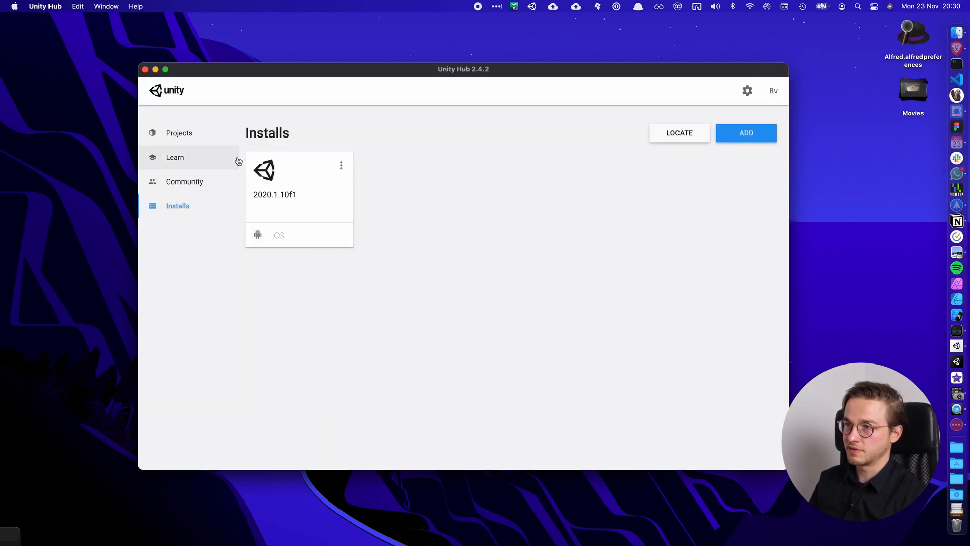
Step: Create a new project named MyVRGame from the 3D template
left_click(204, 139)
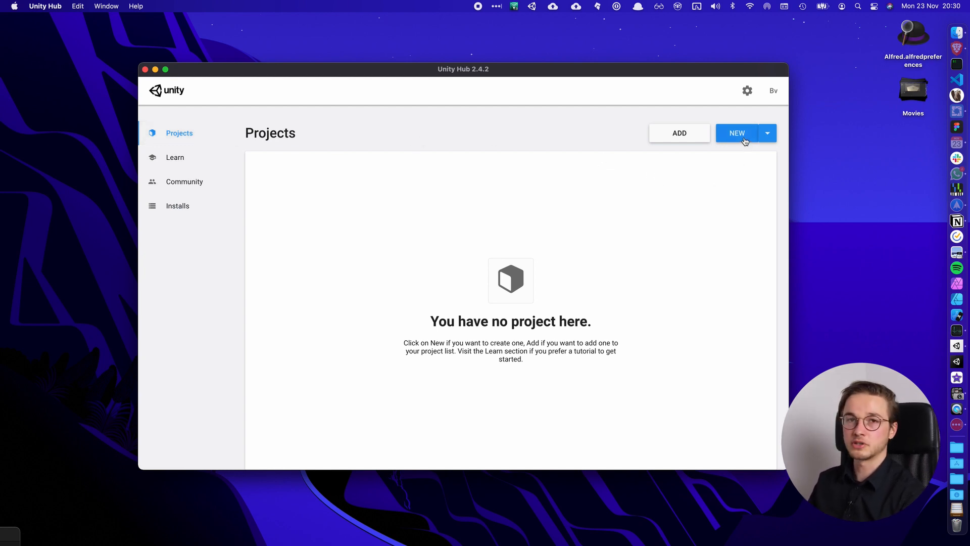
left_click(744, 141)
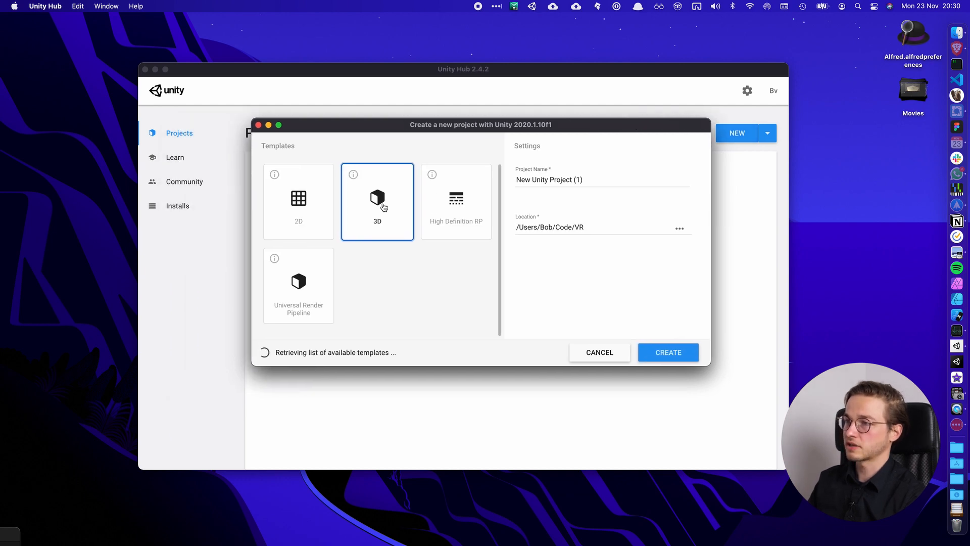
triple_click(600, 180)
type("My")
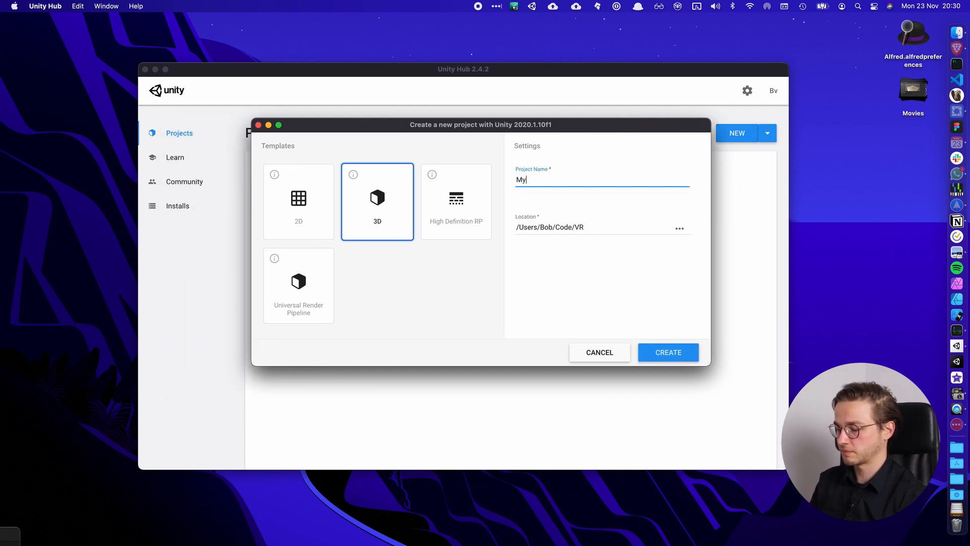
type("VRGame")
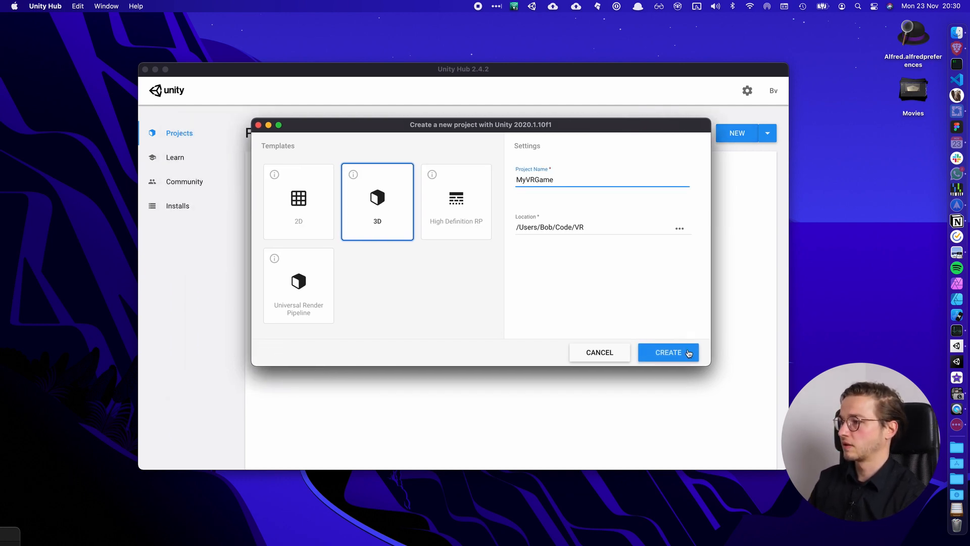
left_click(688, 352)
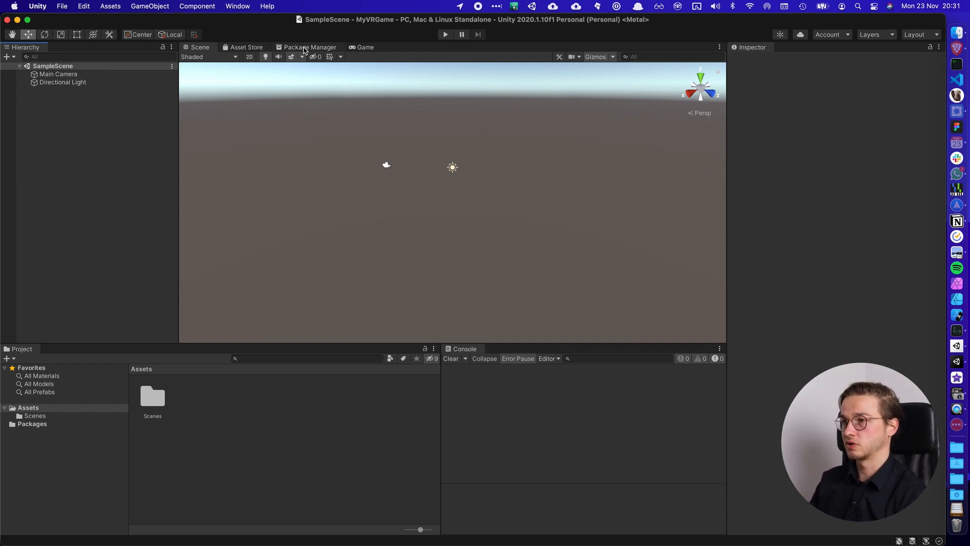
Step: Enable preview packages in the Package Manager's advanced project settings and close the settings
left_click(306, 48)
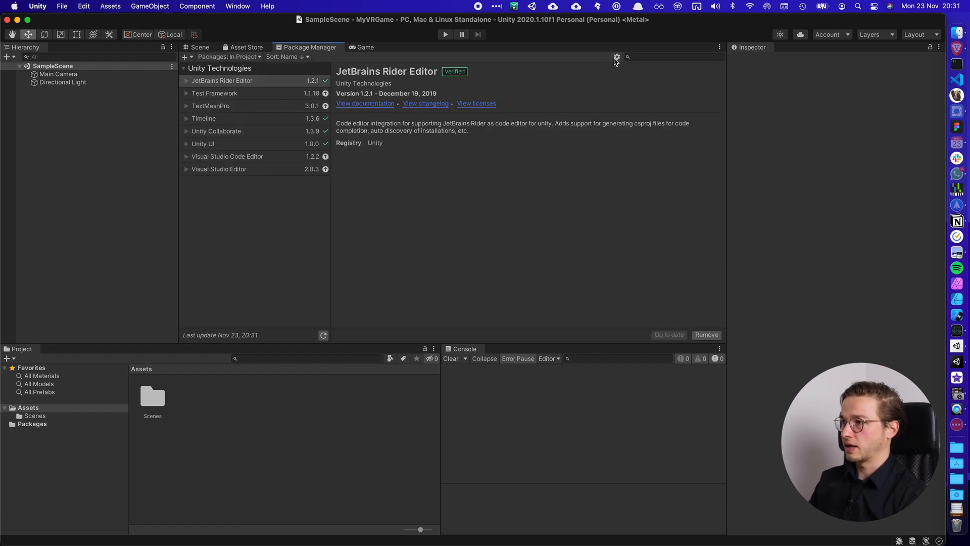
left_click(617, 57)
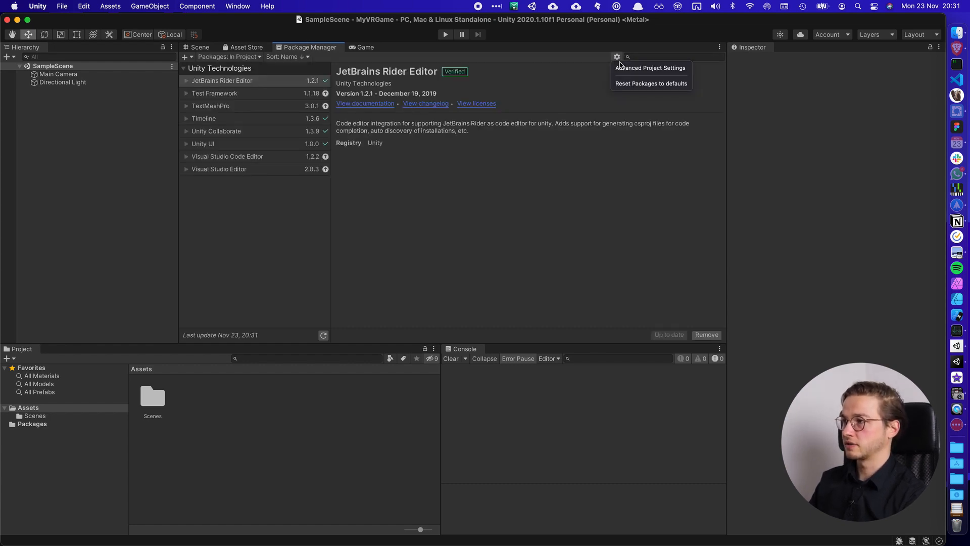
left_click(641, 67)
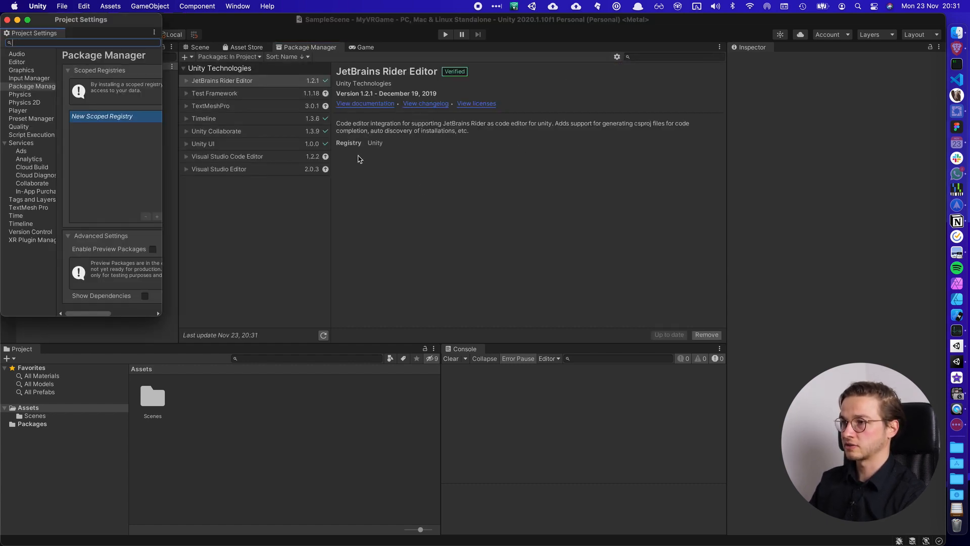
left_click(504, 288)
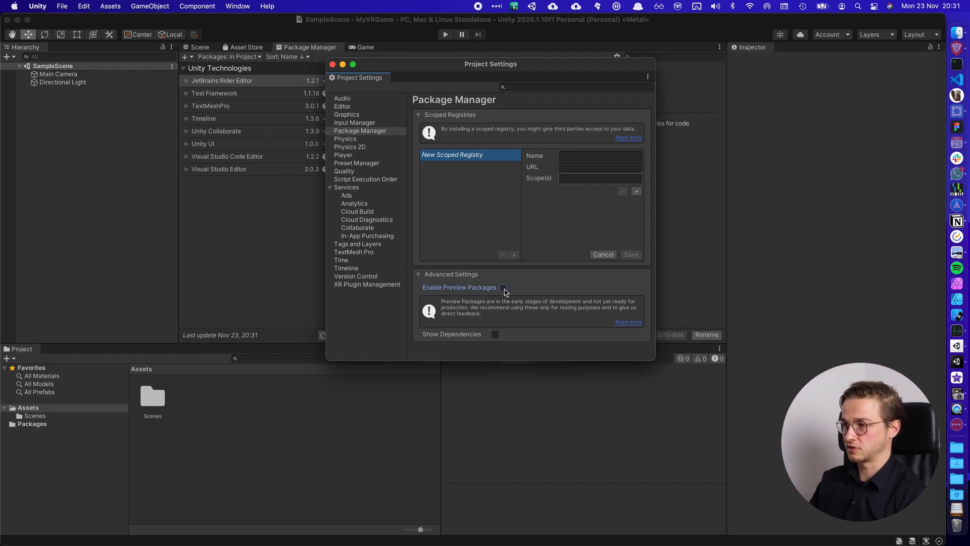
left_click(332, 65)
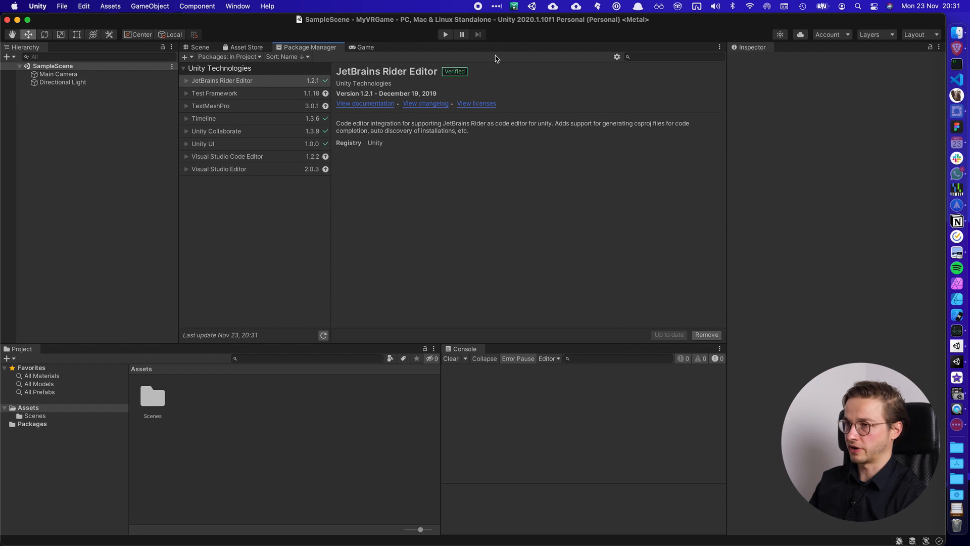
Step: Search the Unity Registry packages for "xr" and install XR Plugin Management 3.2.16
left_click(230, 57)
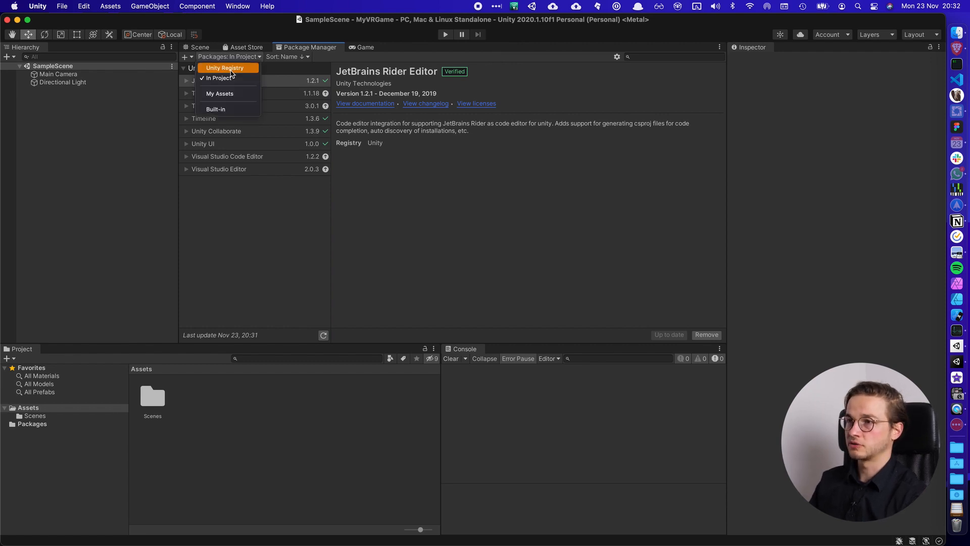
left_click(229, 68)
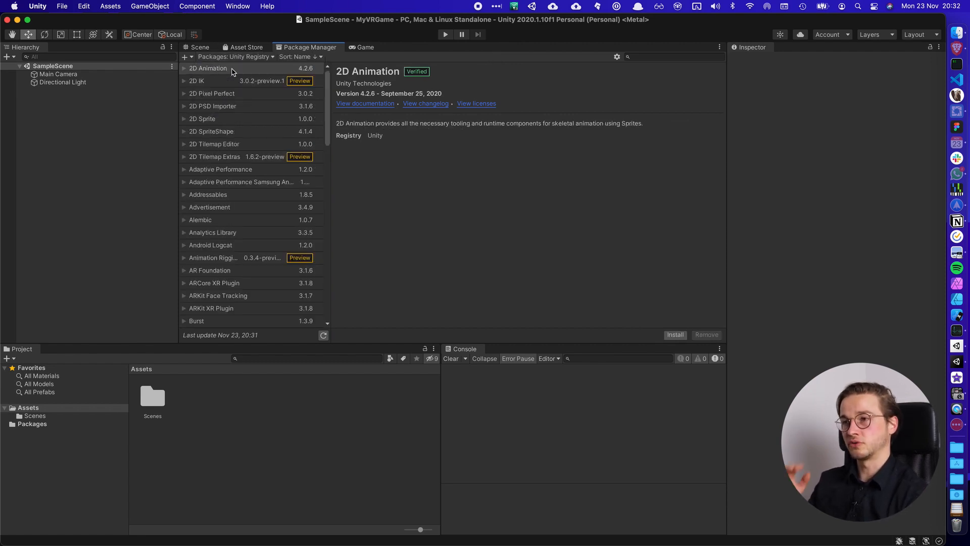
left_click(656, 57)
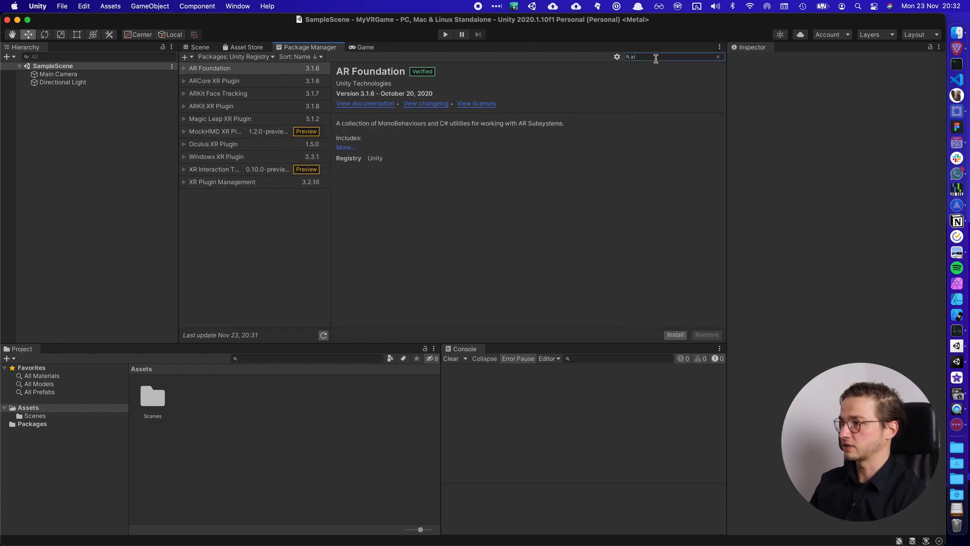
left_click(248, 198)
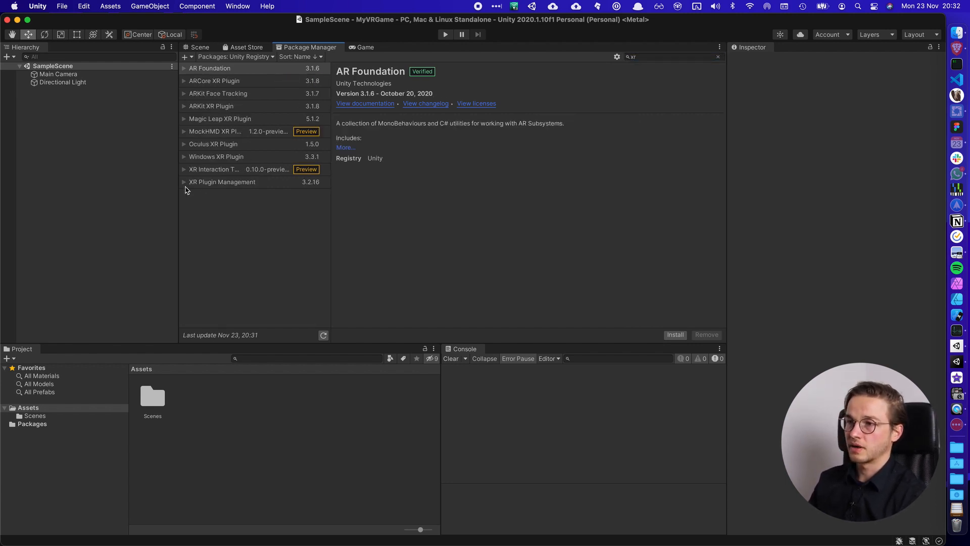
left_click(184, 182)
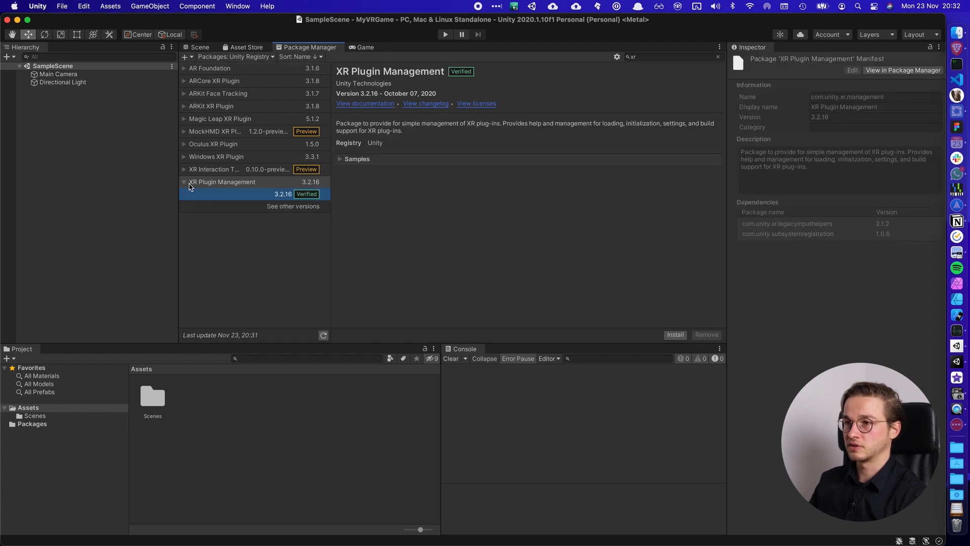
left_click(676, 335)
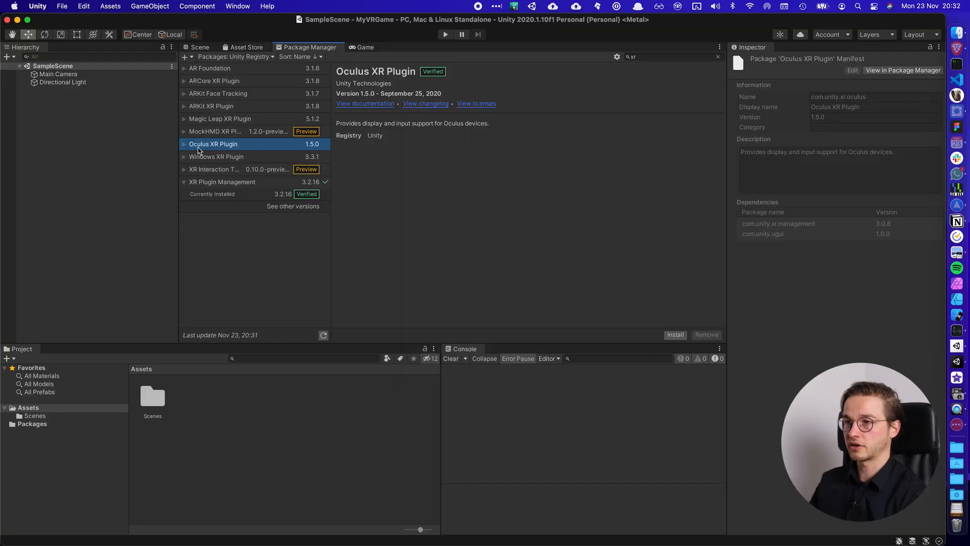
Step: Install the Oculus XR Plugin 1.5.0 and the XR Interaction Toolkit 0.10.0 preview package
left_click(675, 335)
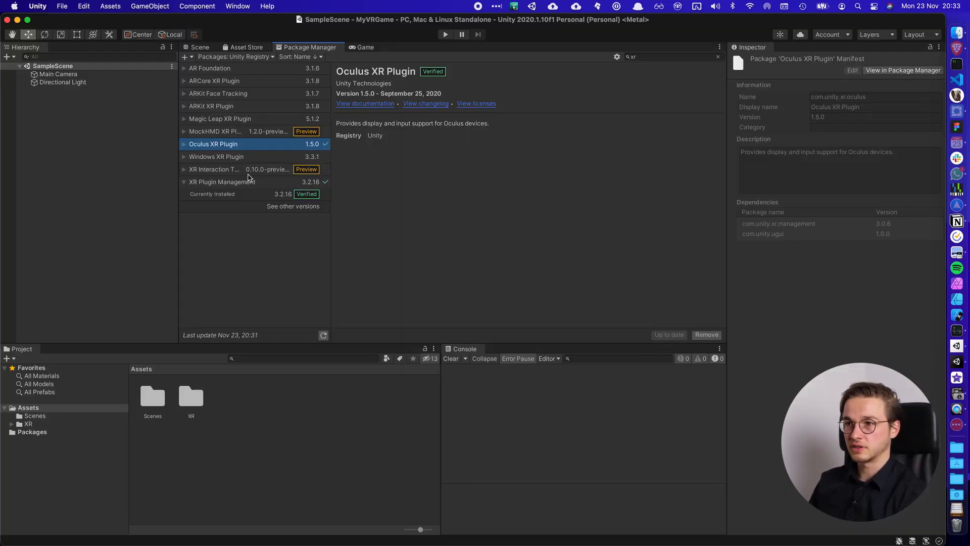
left_click(184, 170)
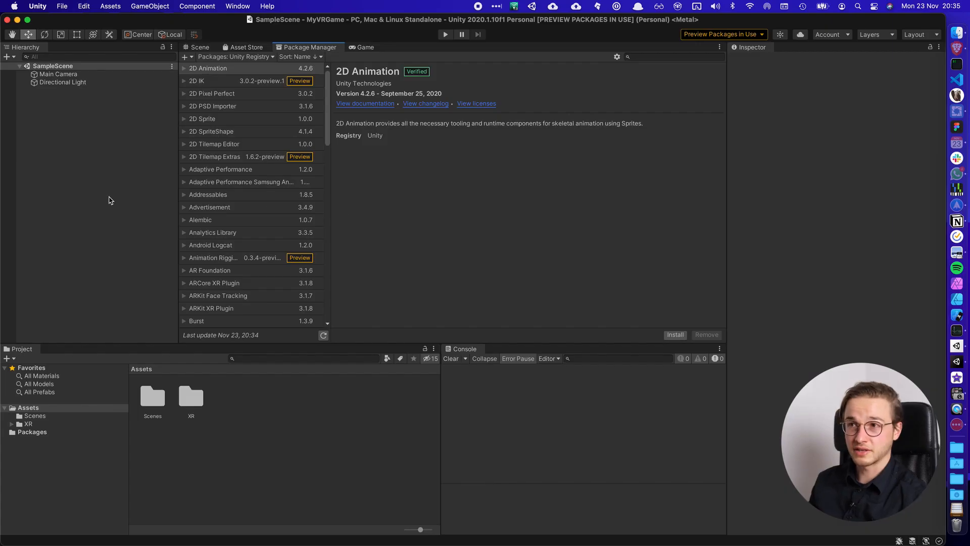
Step: Return from the package list to the Scene view
left_click(78, 197)
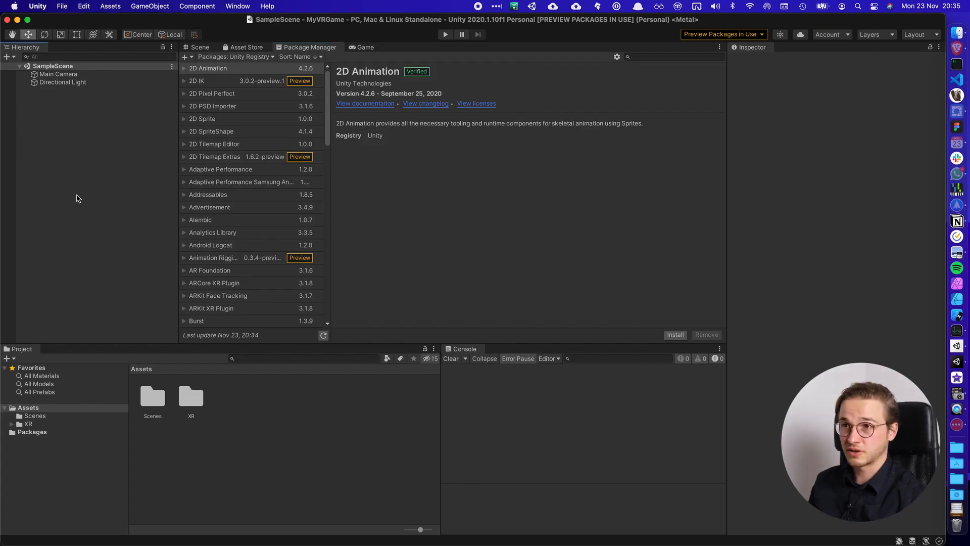
left_click(199, 47)
left_click(329, 48)
left_click(198, 47)
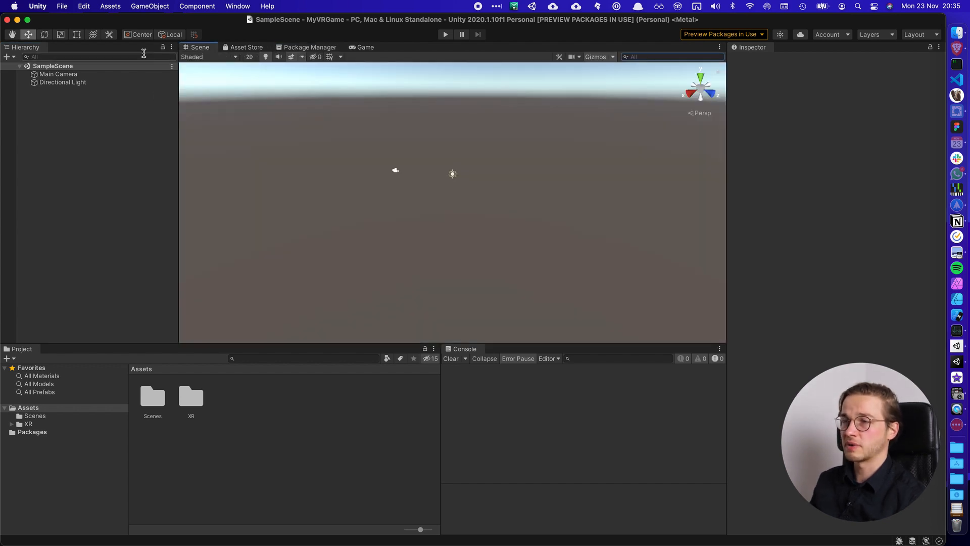
Step: Open the build settings, select the Android platform and set its texture compression to ASTC
left_click(63, 7)
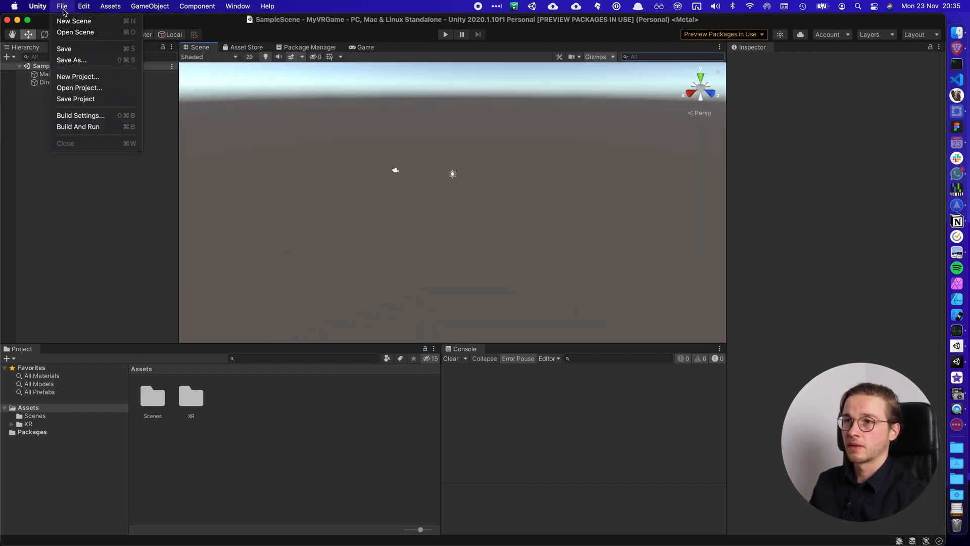
left_click(96, 116)
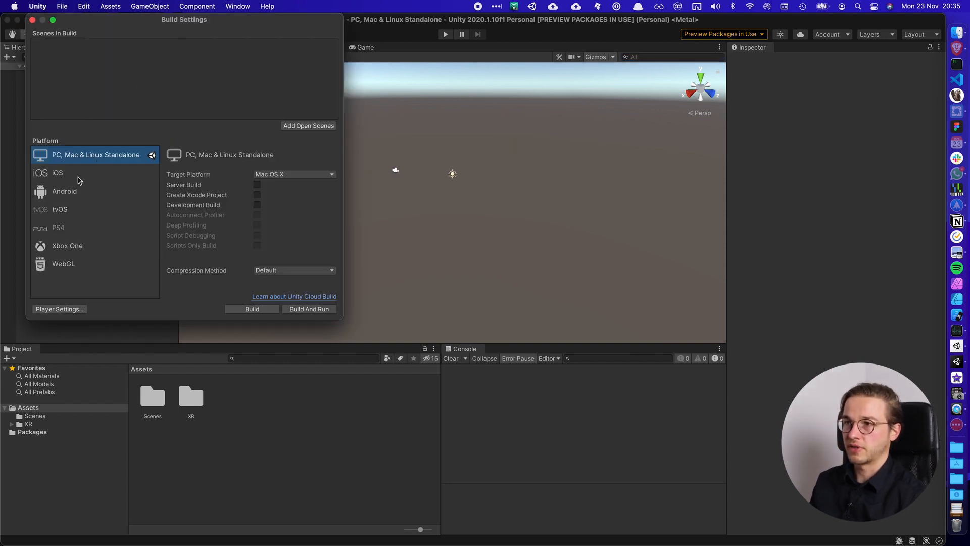
left_click(60, 195)
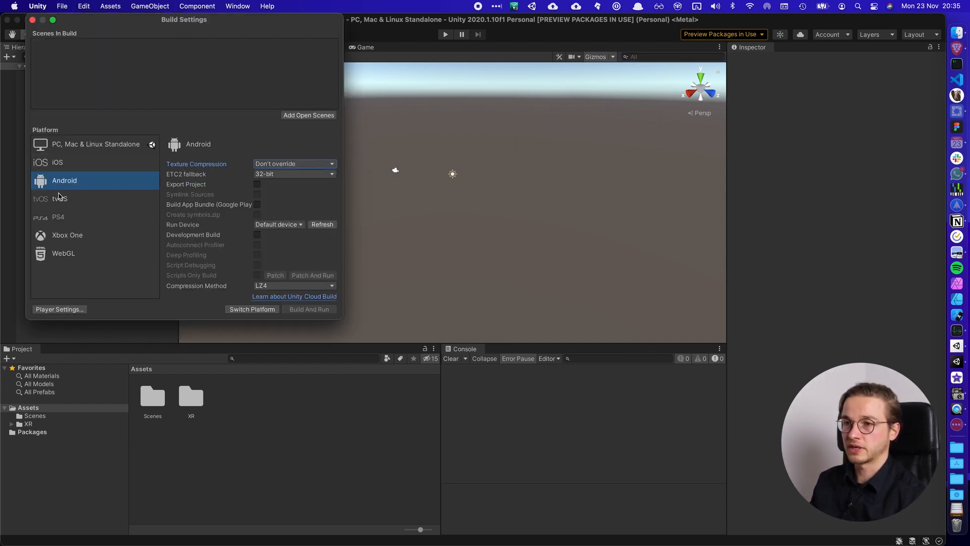
left_click(318, 169)
left_click(291, 200)
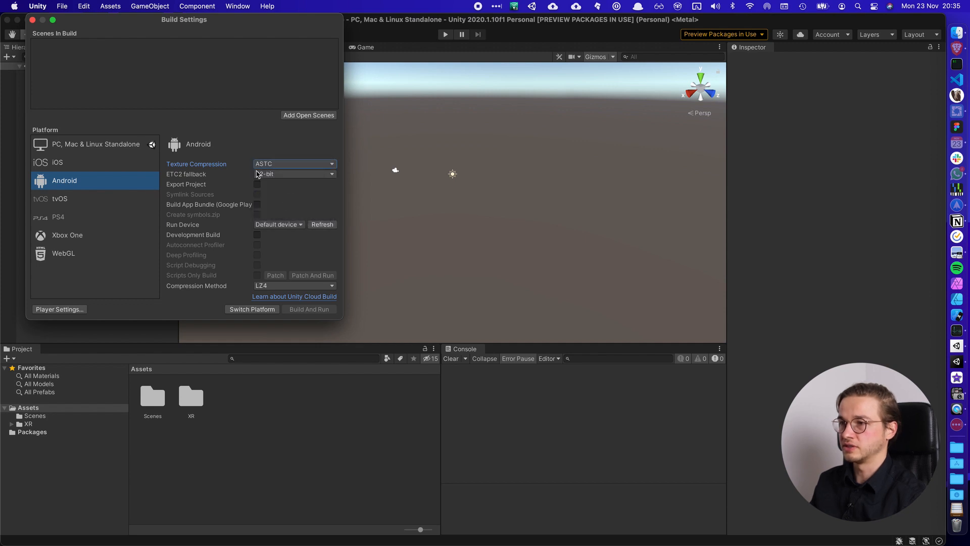
Step: Set the Android run device to the connected Oculus Quest 2 and switch the project to the Android platform
left_click(277, 224)
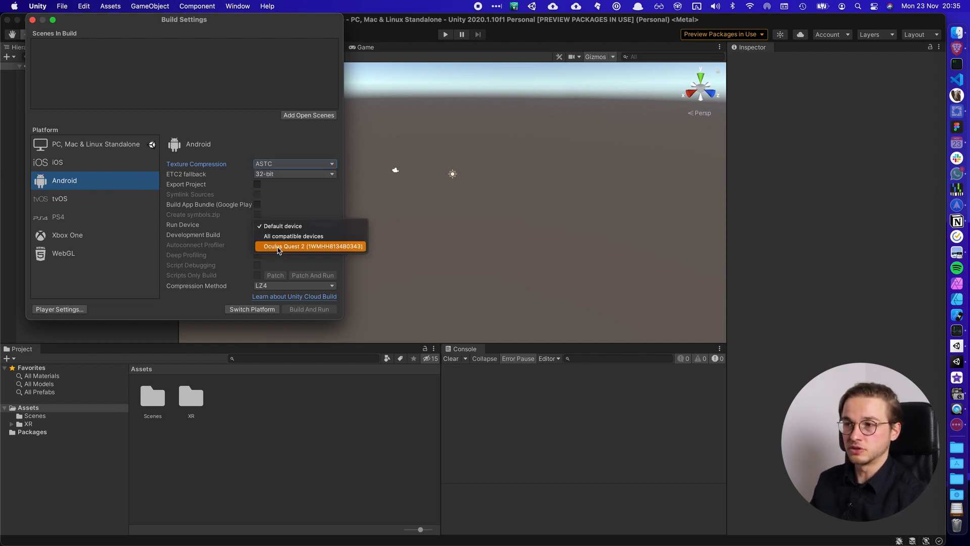
left_click(278, 247)
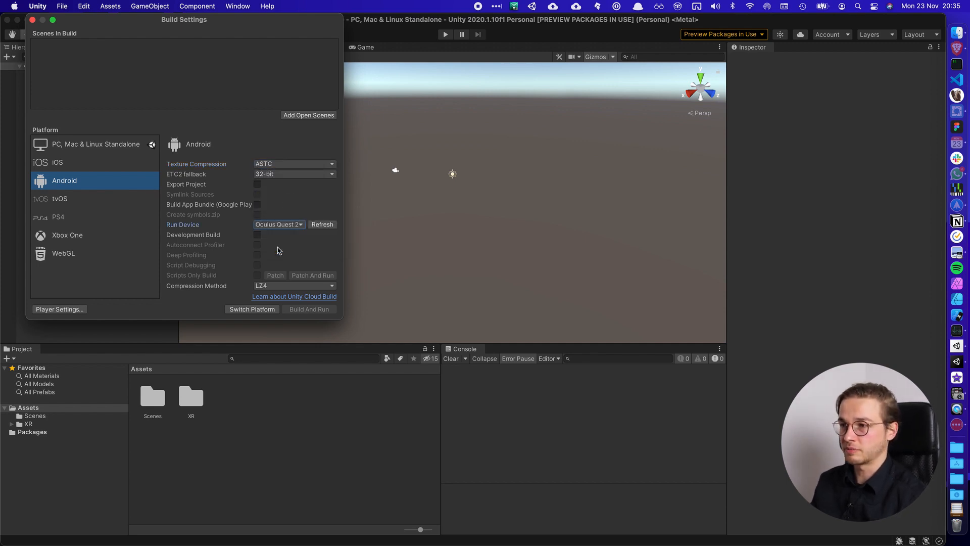
left_click(272, 310)
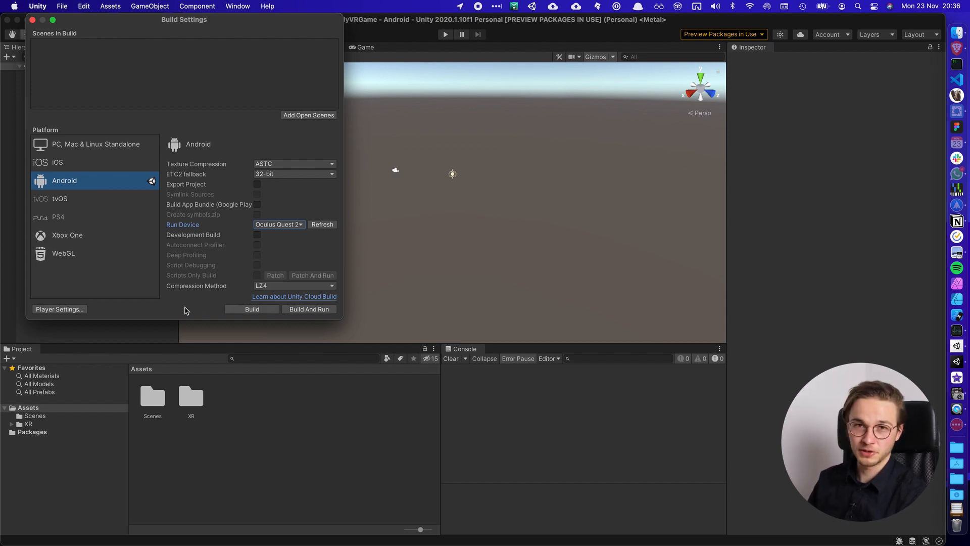
Step: In the Android player settings, set the Minimum API Level to Android 10.0 (API level 29)
left_click(72, 309)
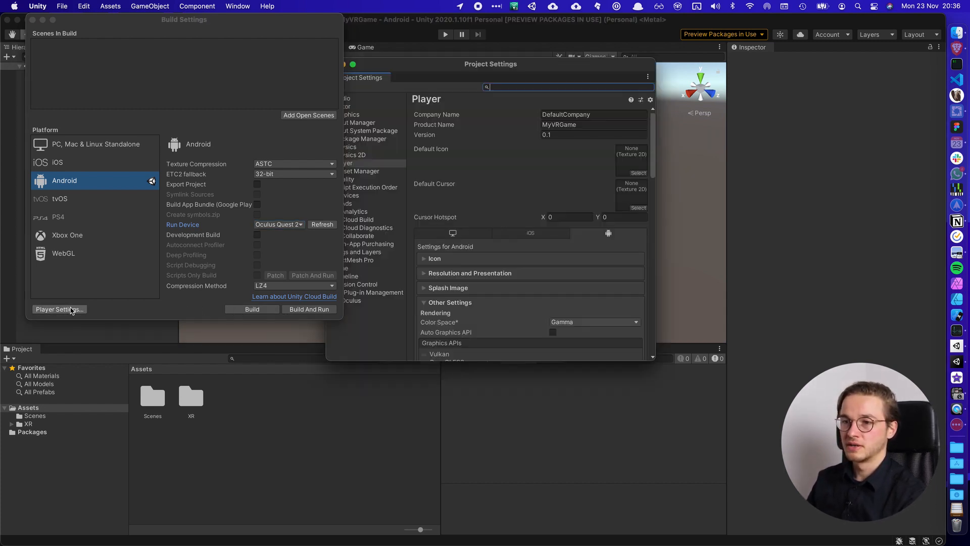
left_click_drag(438, 79, 512, 82)
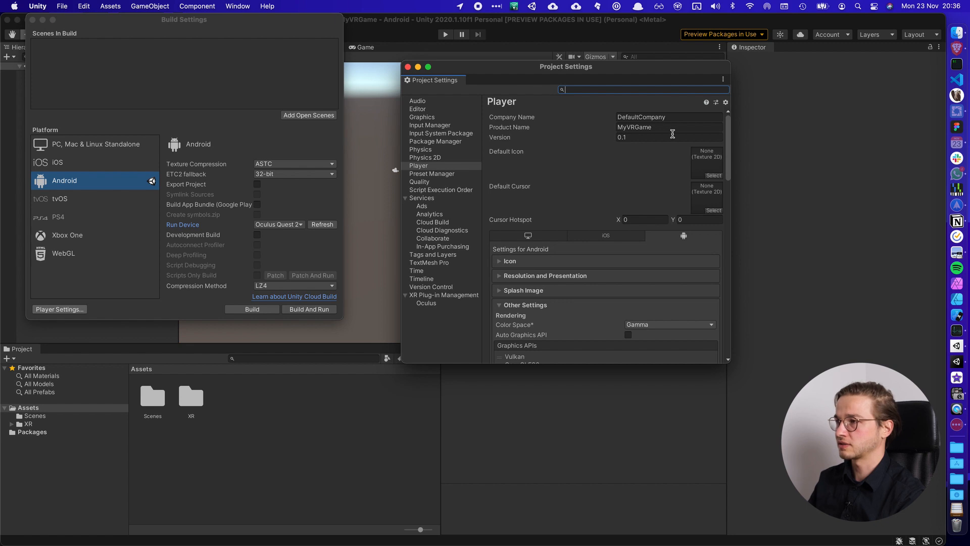
left_click_drag(671, 118, 616, 127)
scroll(631, 166, "down", 15)
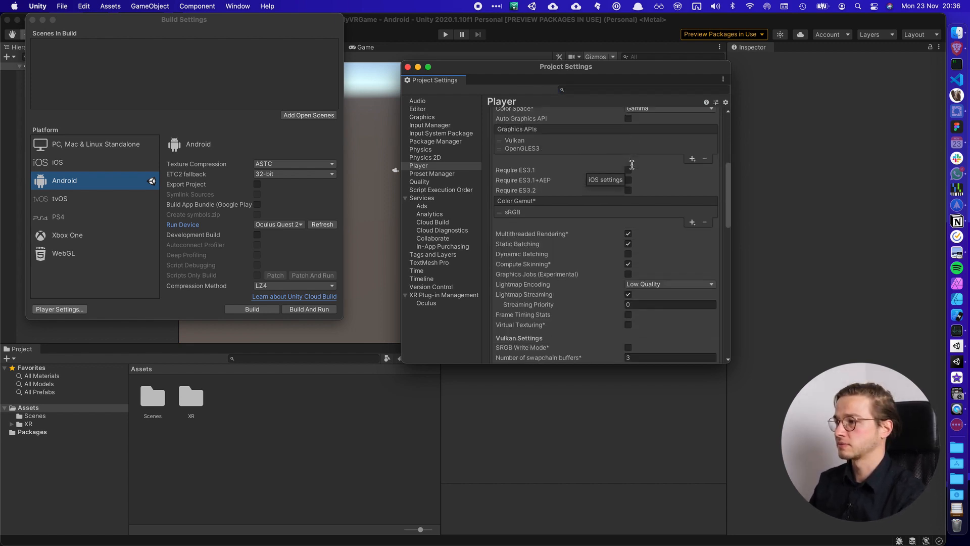
scroll(632, 165, "up", 8)
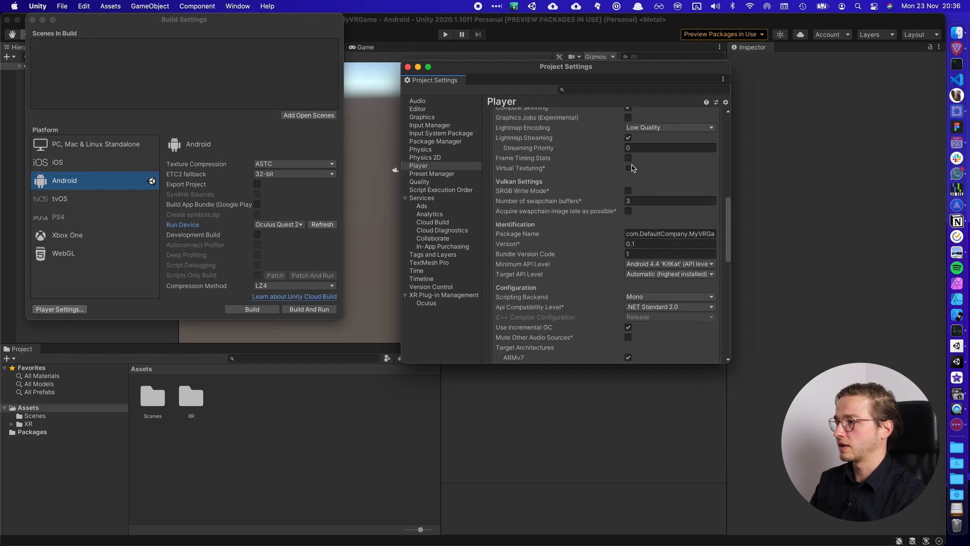
left_click(652, 264)
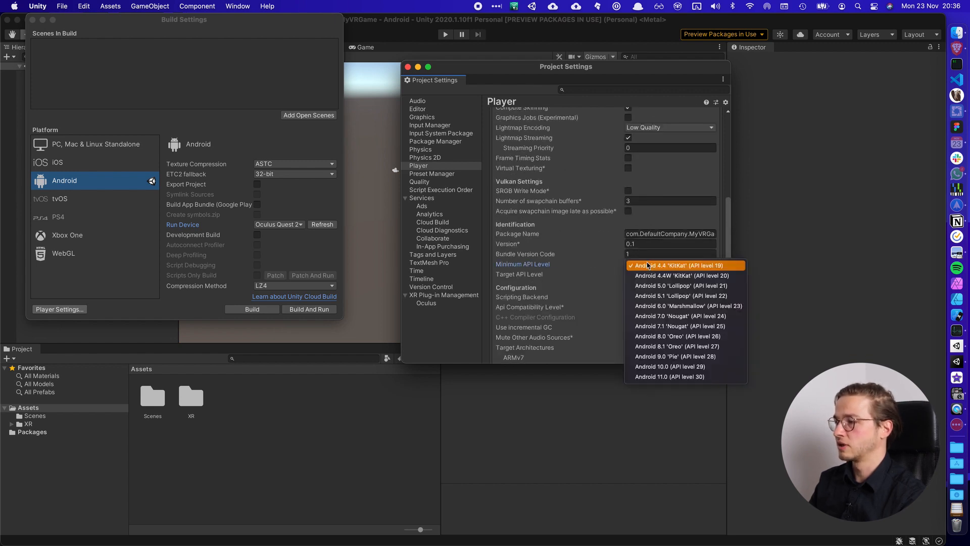
left_click(686, 367)
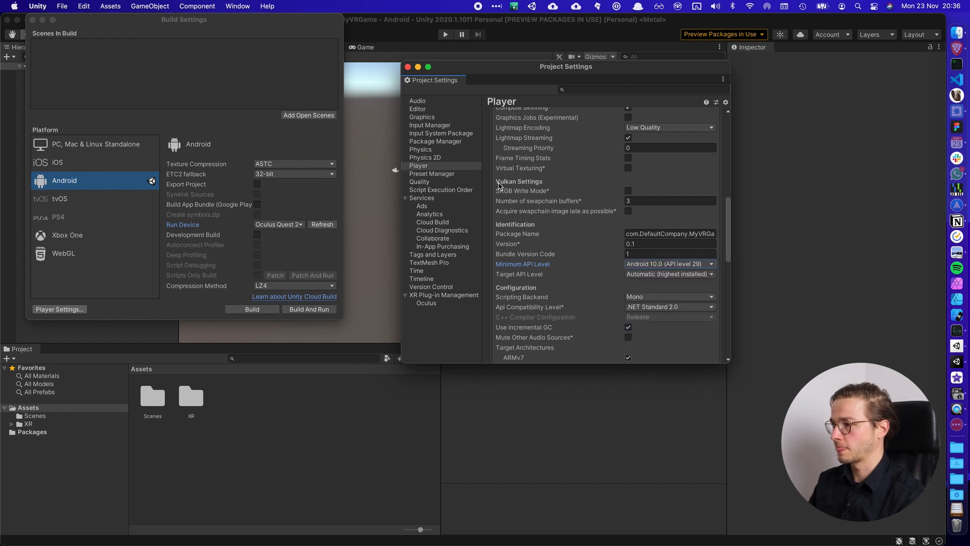
Step: Enable the Oculus provider in XR Plug-in Management for Android, and close the project and build settings
left_click(452, 295)
left_click(497, 177)
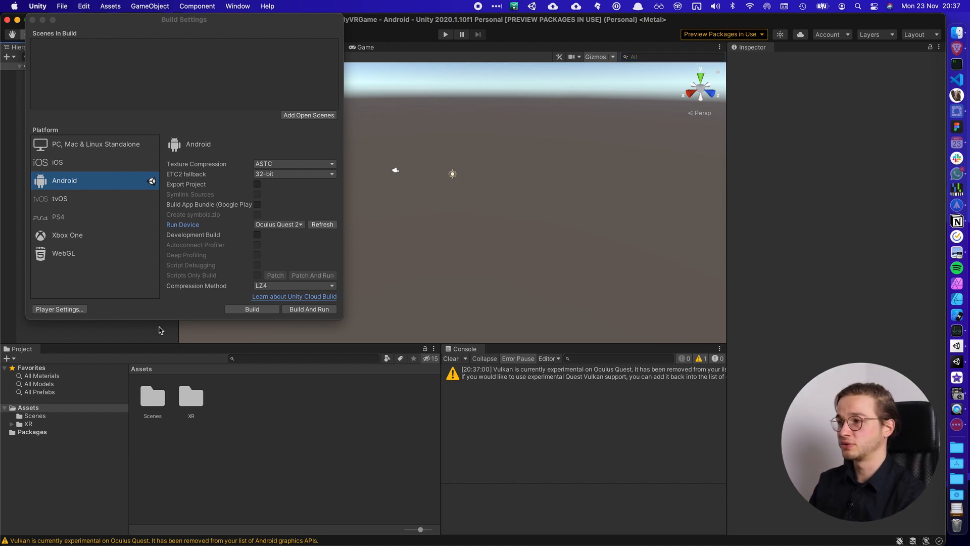
left_click(32, 20)
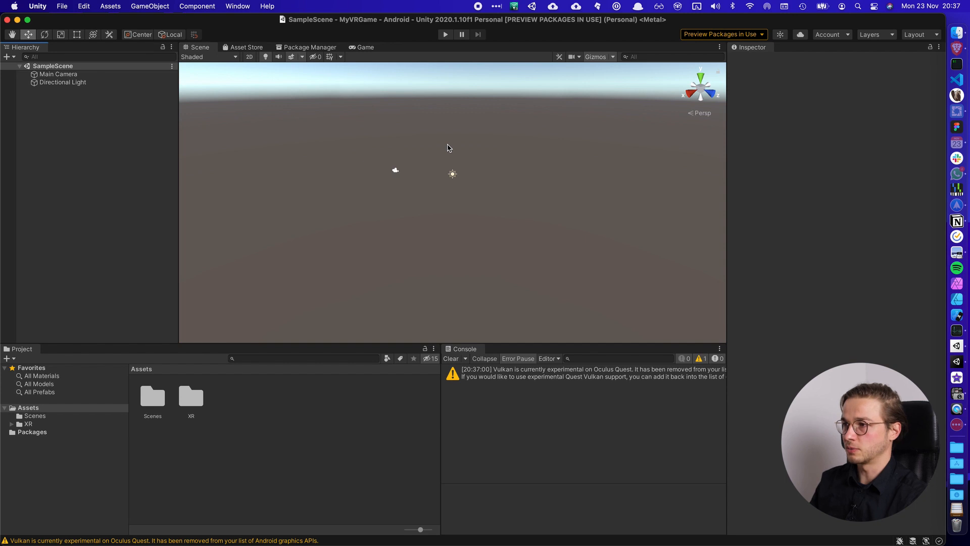
Step: Add a plane to the scene and scale it up uniformly into a large floor
right_click(44, 109)
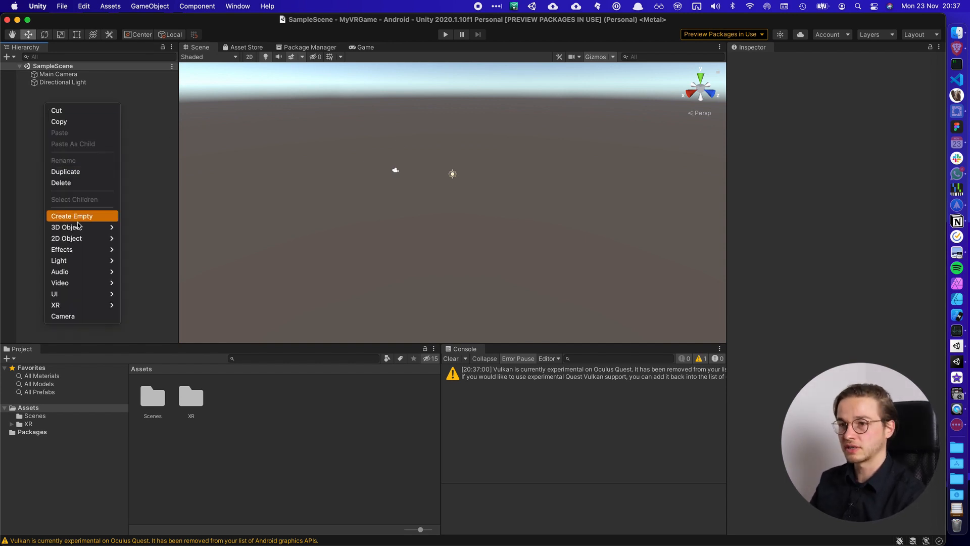
mouse_move(79, 229)
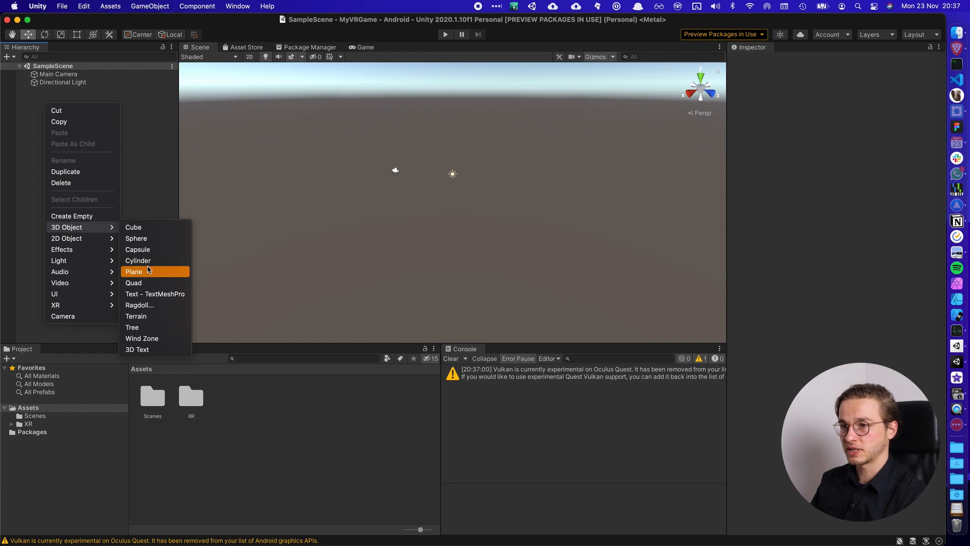
left_click(197, 271)
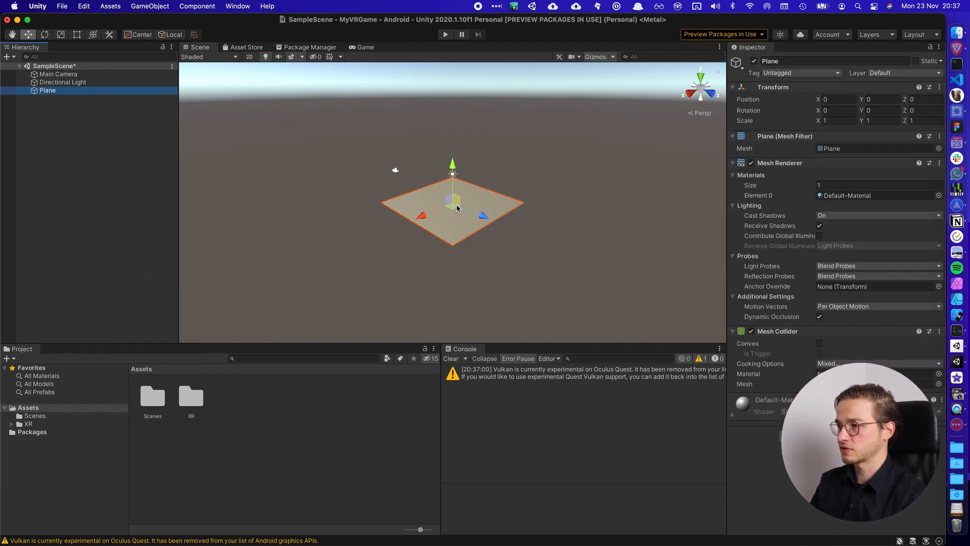
key("r")
left_click_drag(455, 206, 574, 264)
left_click(59, 107)
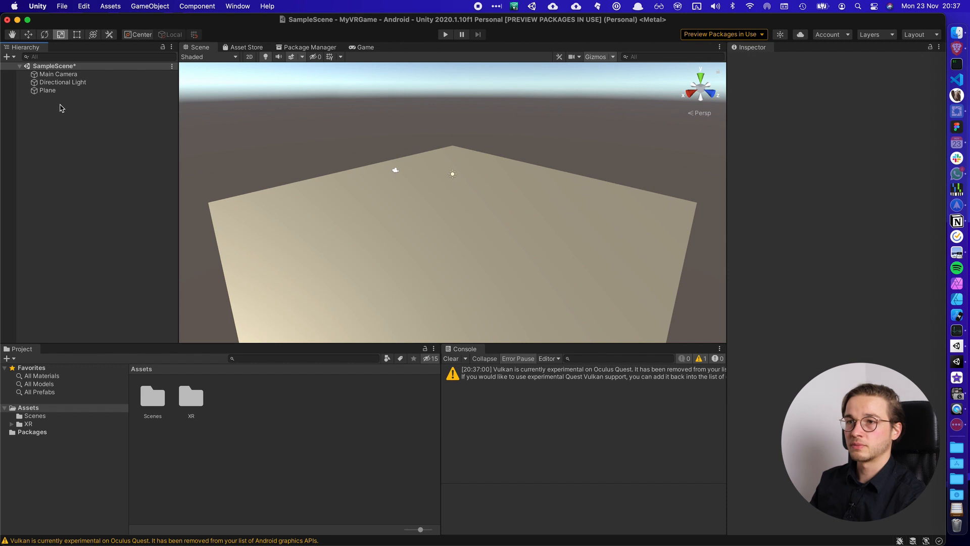
Step: Add a sphere, raise it to about Y 0.92 and move it along Z to about 11.7
right_click(59, 108)
mouse_move(101, 227)
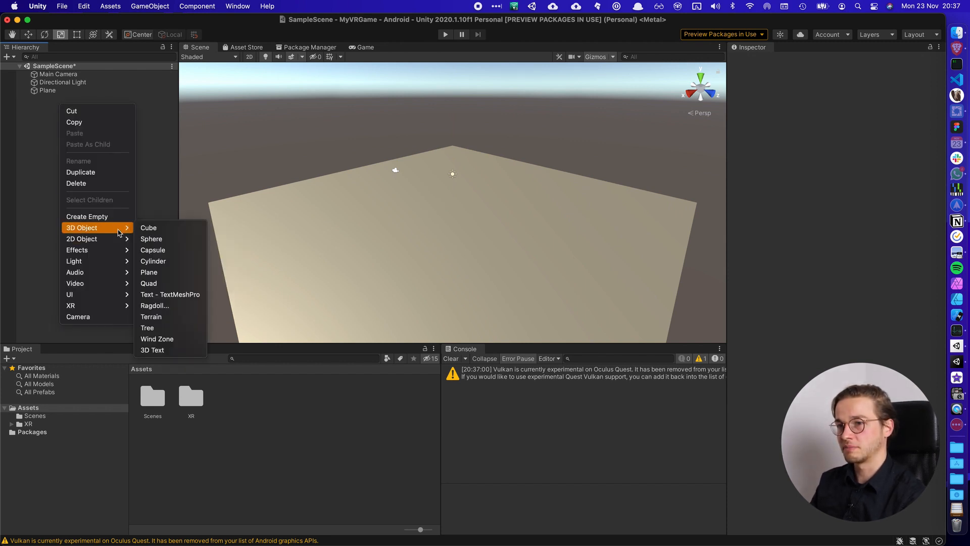
left_click(168, 240)
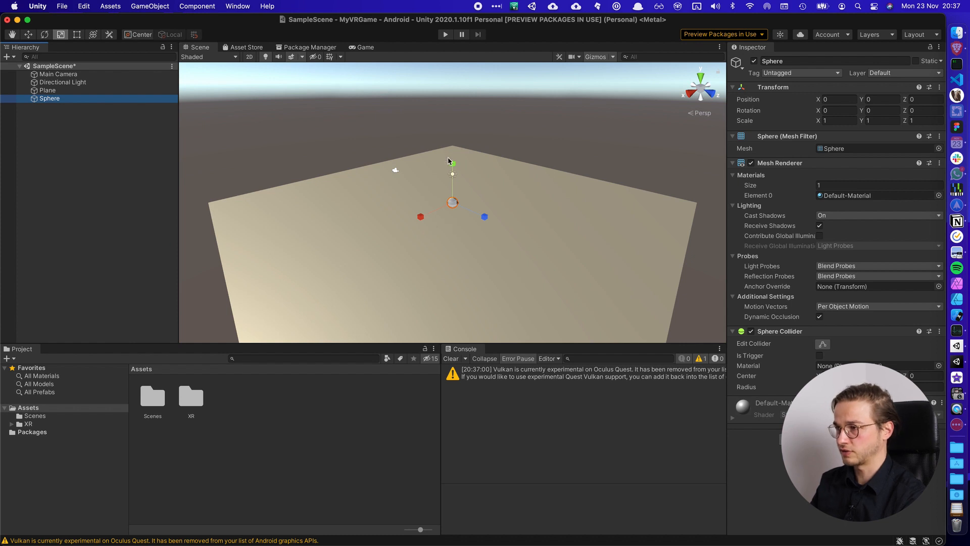
key("w")
left_click_drag(453, 169, 455, 161)
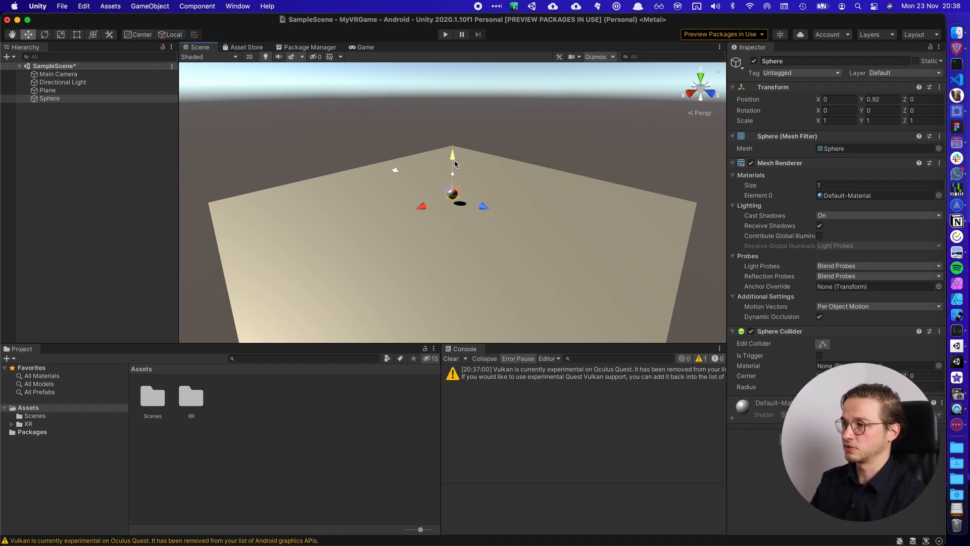
left_click_drag(482, 206, 559, 231)
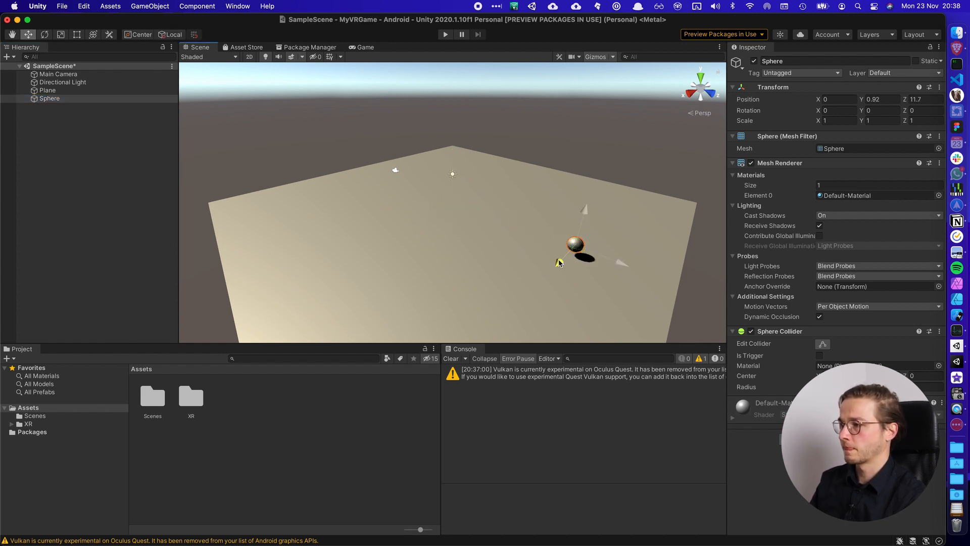
Step: Duplicate the sphere six times and spread the copies around the plane, with some placed higher above the floor
key("super+d")
left_click_drag(626, 257, 535, 221)
key("super+d")
left_click_drag(596, 222, 399, 243)
key("super+d")
key("super+d")
left_click_drag(461, 245, 422, 223)
key("super+d")
left_click_drag(362, 224, 410, 205)
left_click_drag(444, 157, 441, 124)
key("super+d")
left_click_drag(470, 172, 482, 259)
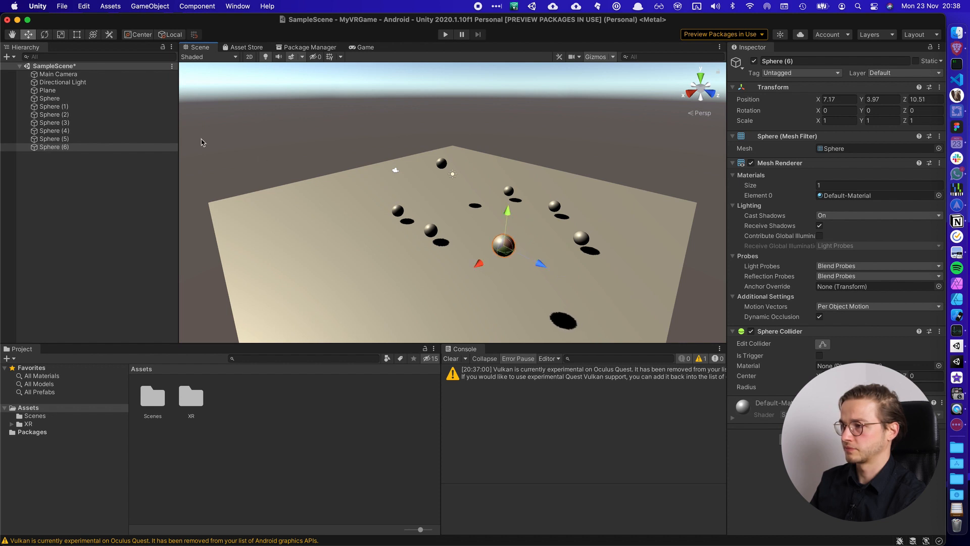
left_click(94, 211)
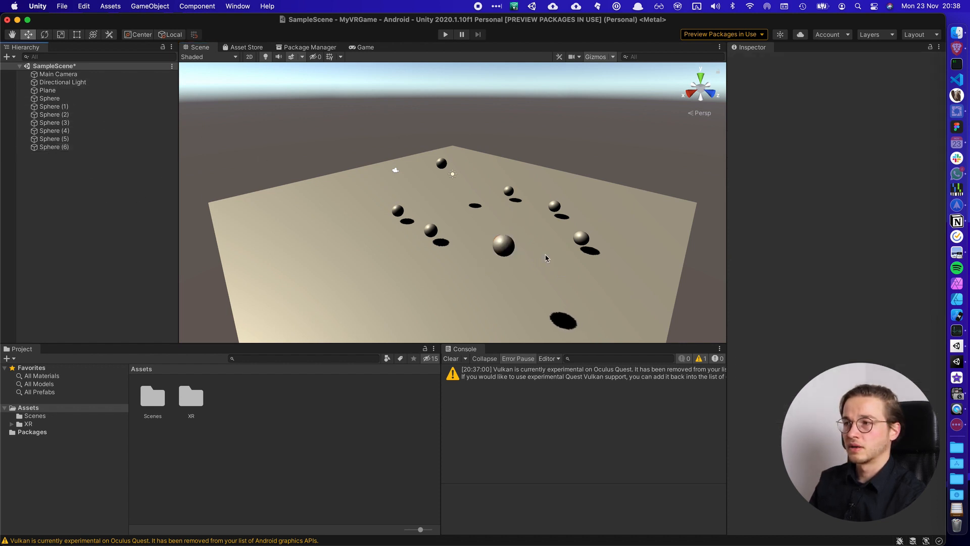
Step: Add a device-based Stationary XR Rig to the scene and move it along Z to about 6.1, among the spheres
left_click_drag(484, 278, 477, 183, "alt")
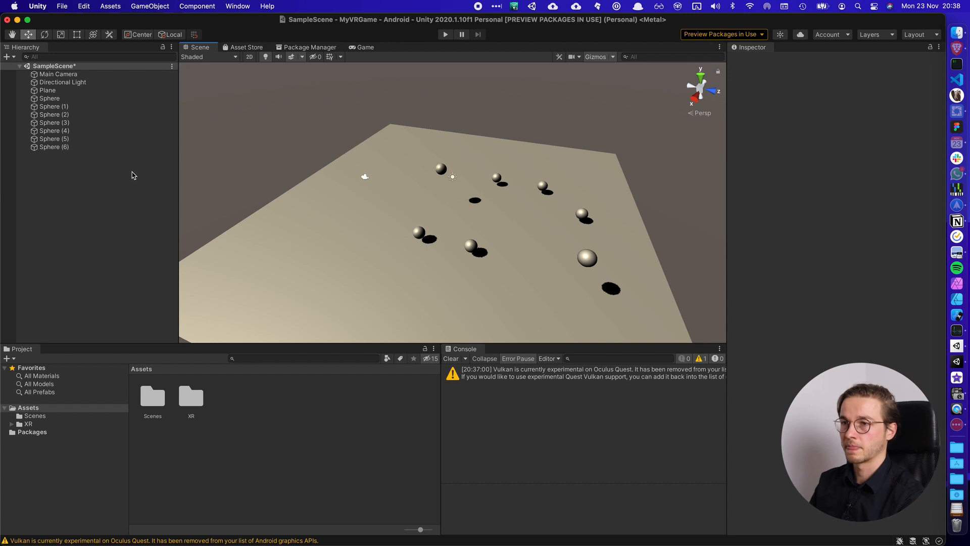
right_click(77, 181)
mouse_move(113, 303)
mouse_move(107, 383)
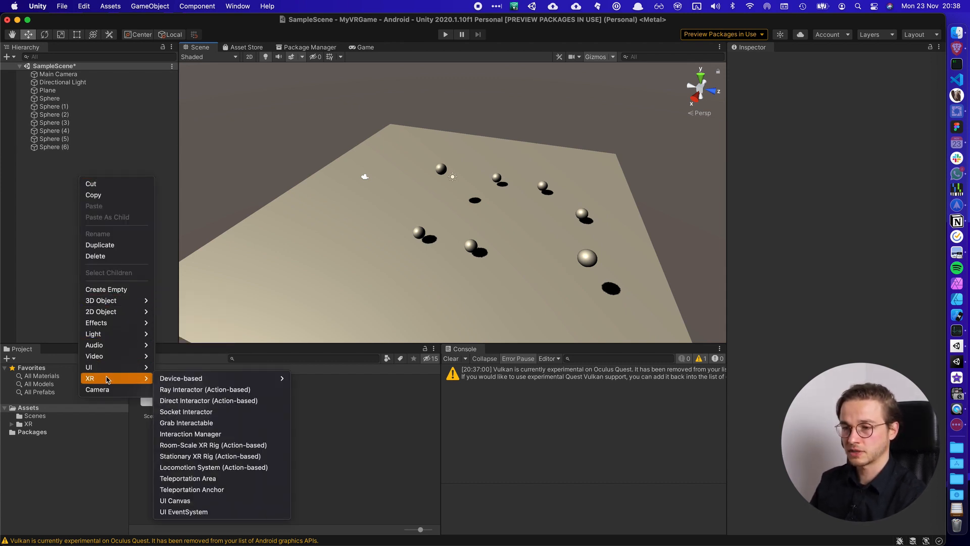
mouse_move(182, 382)
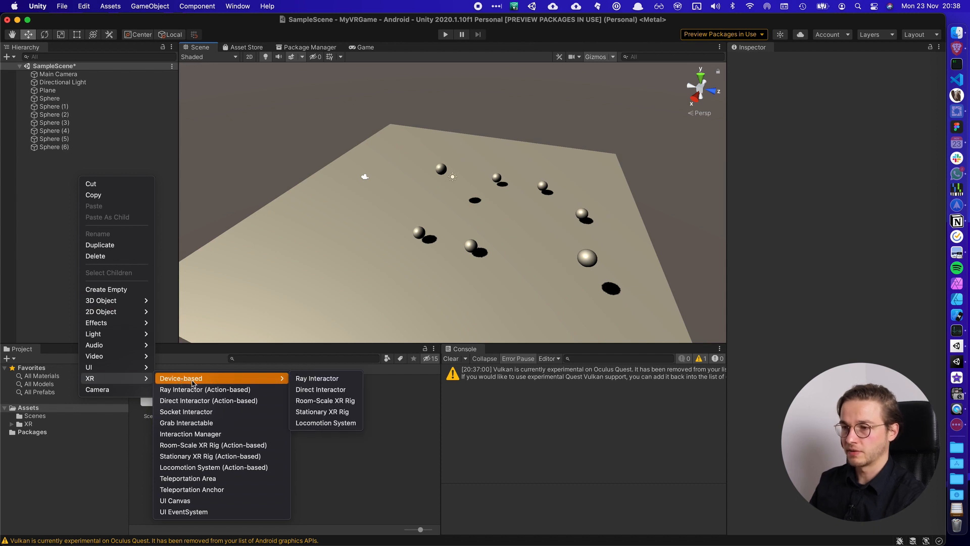
left_click(335, 412)
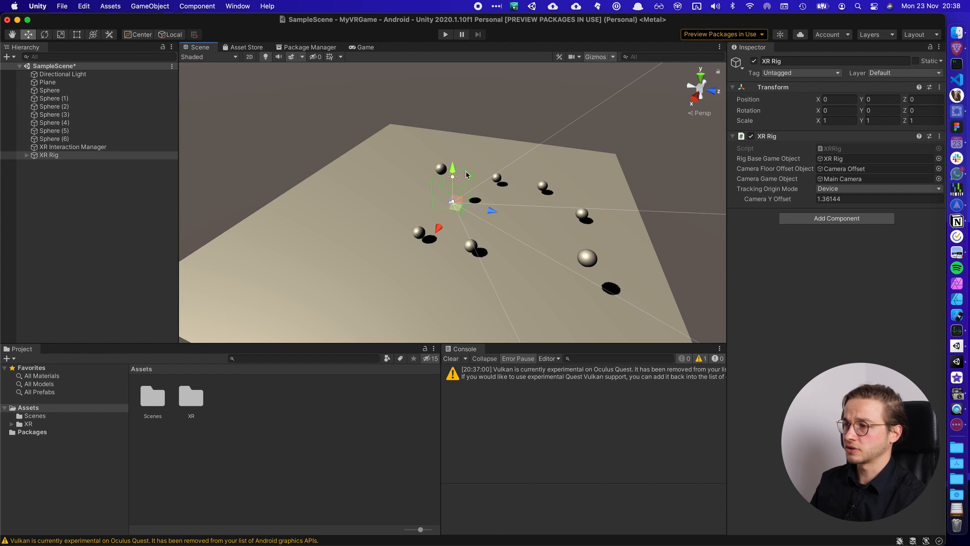
left_click_drag(491, 210, 555, 224)
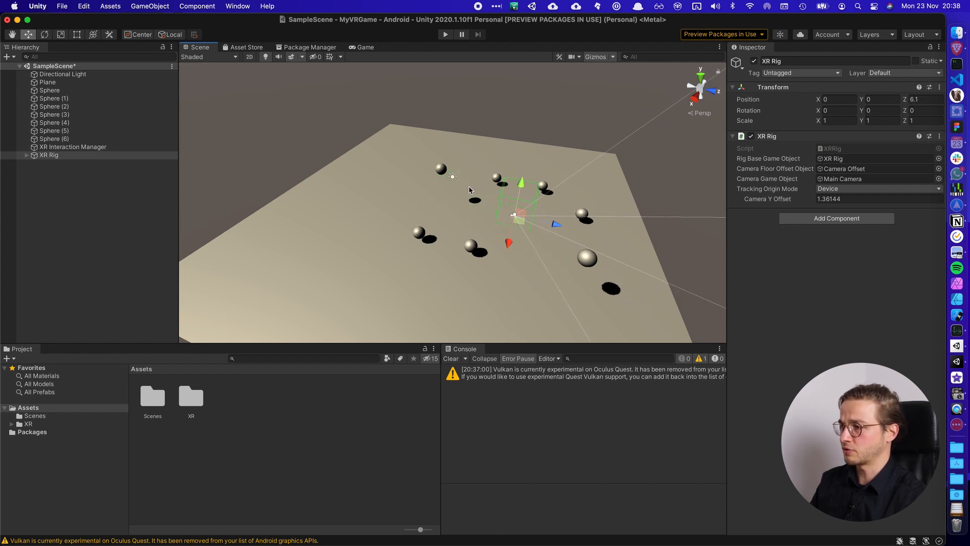
Step: Examine the XR Interaction Manager and the XR Rig's hierarchy, including the Camera Offset and both hand controllers
left_click(64, 147)
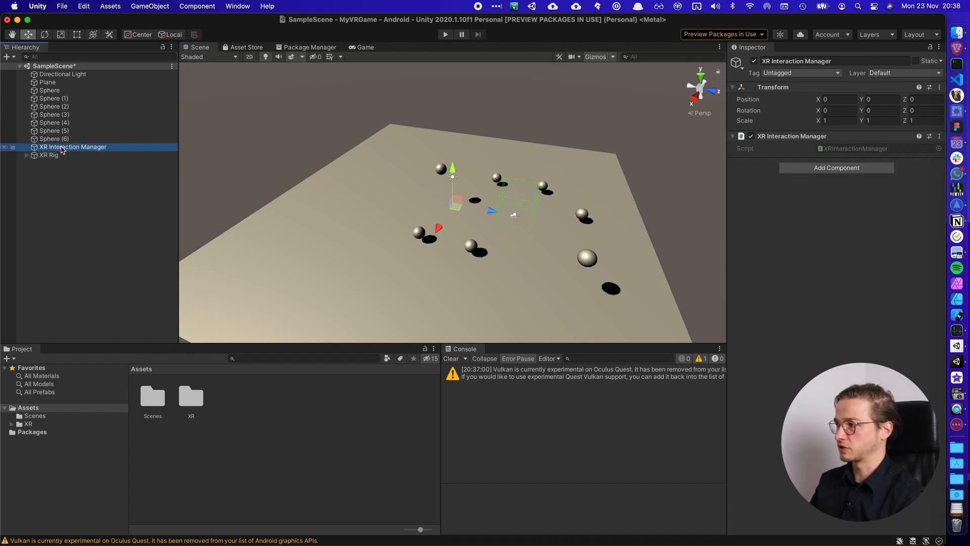
left_click(55, 156)
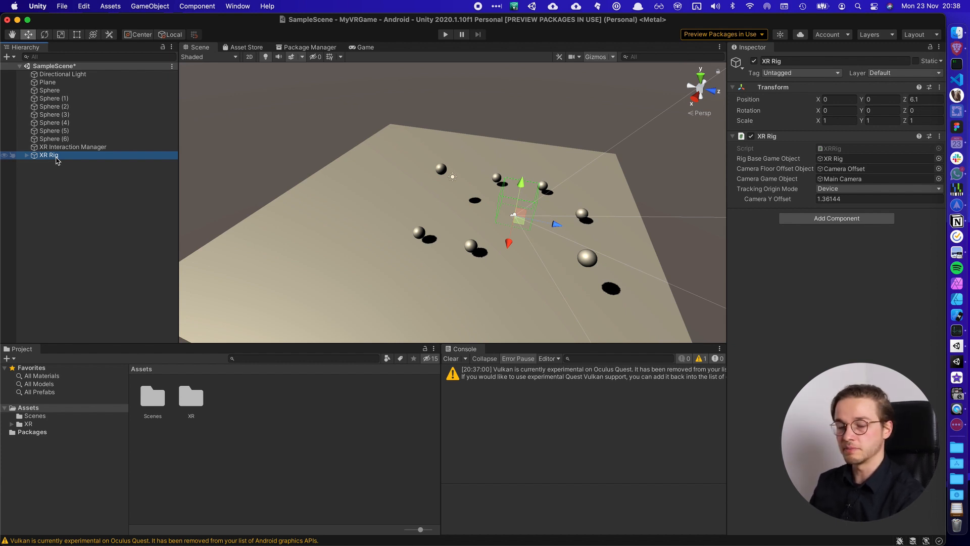
left_click(26, 155)
left_click(33, 163)
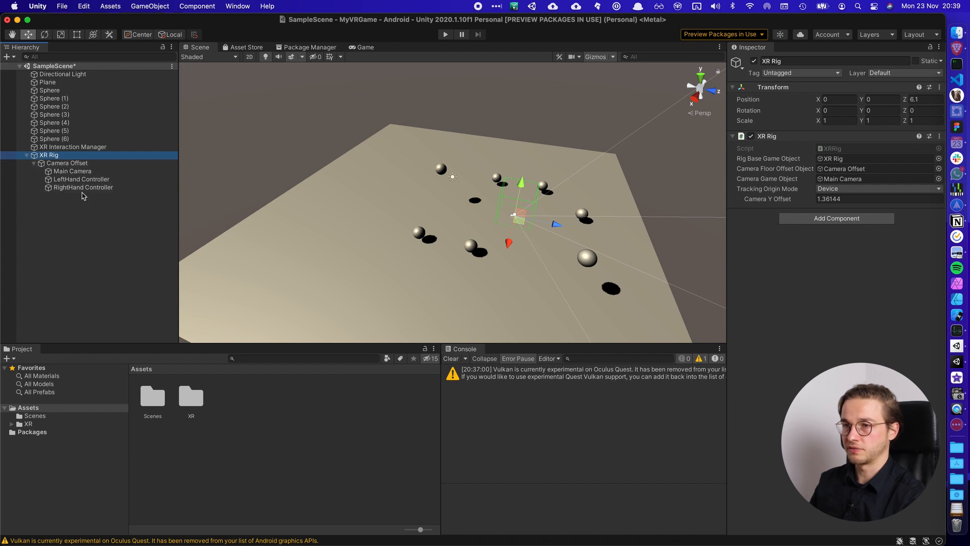
left_click(76, 163)
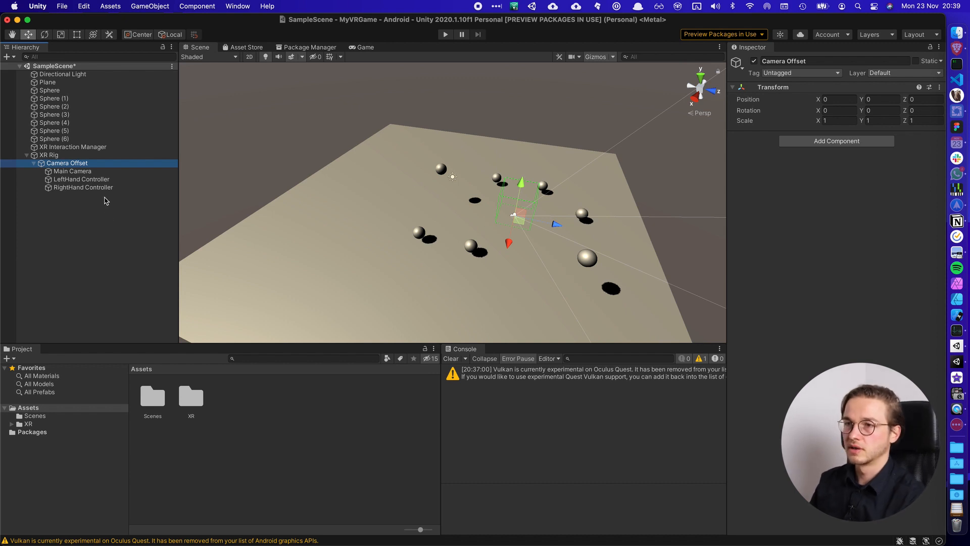
left_click(102, 179)
left_click(90, 188)
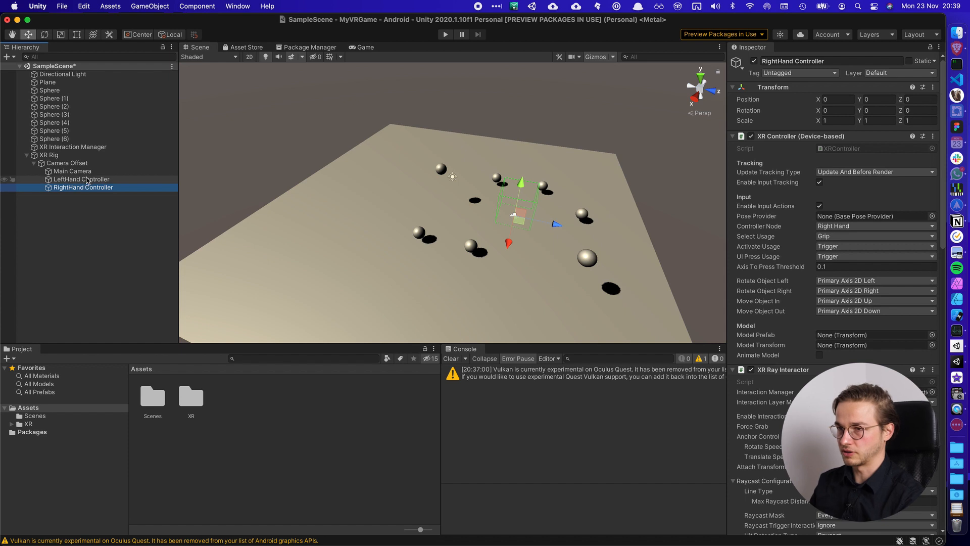
left_click(90, 181)
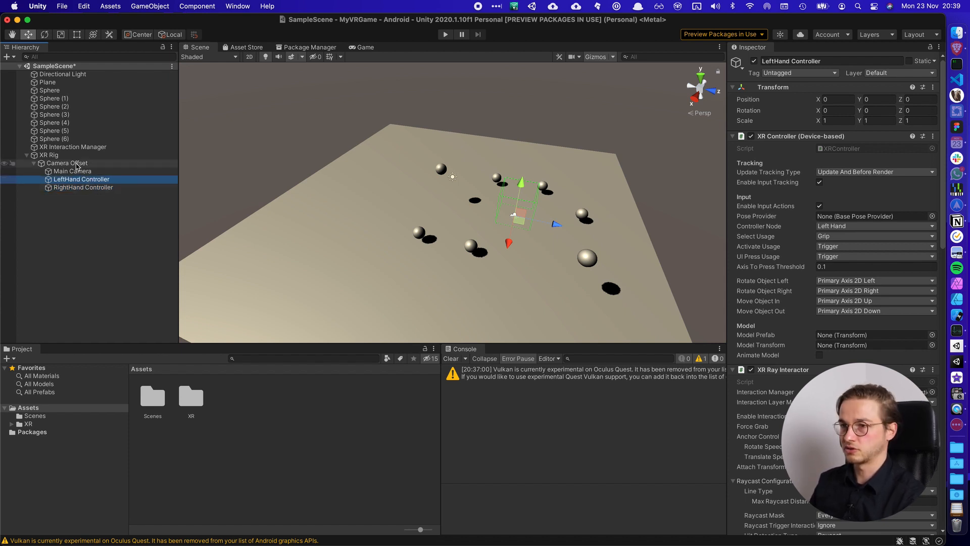
right_click(78, 205)
mouse_move(118, 405)
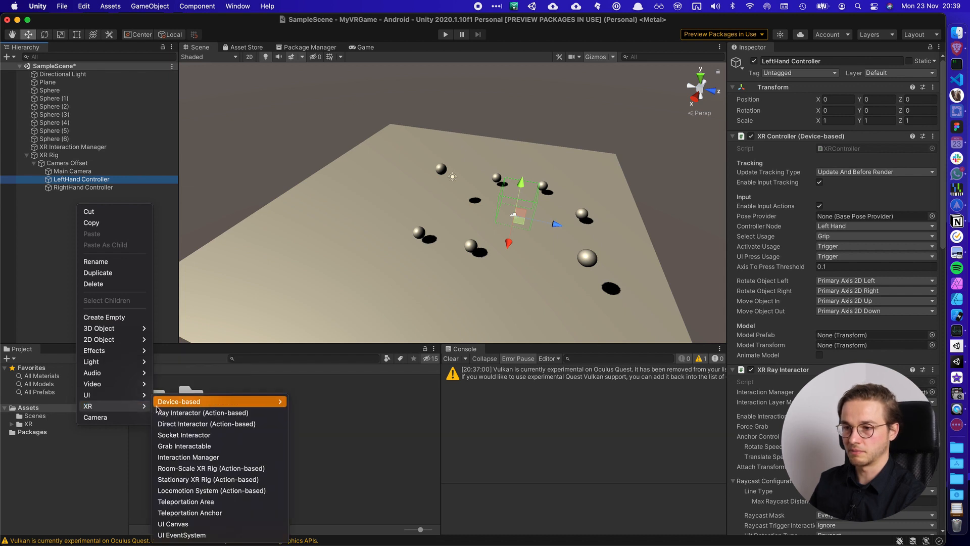
mouse_move(172, 407)
left_click(62, 234)
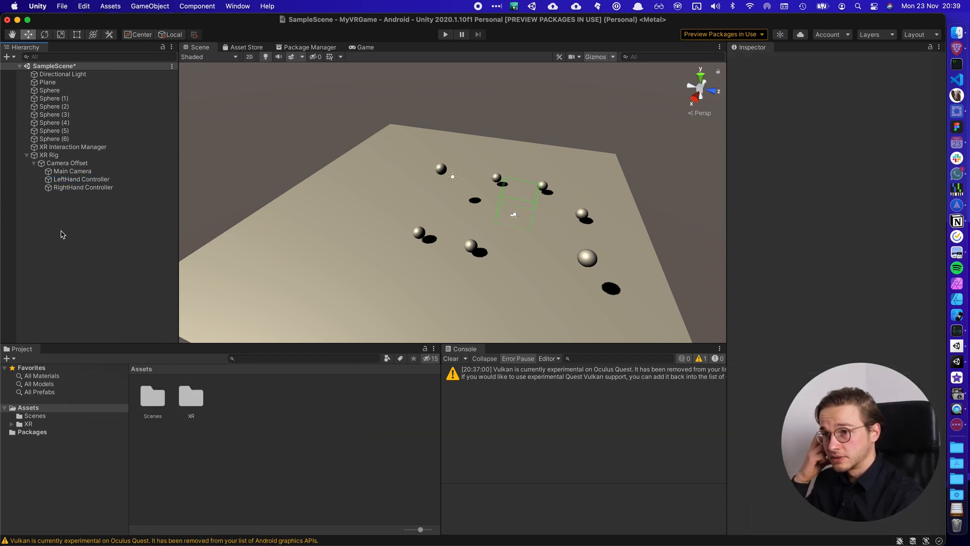
Step: Build and run the Android project on the Oculus Quest 2, saving the build as "game" in the MyVRGame folder
left_click(62, 7)
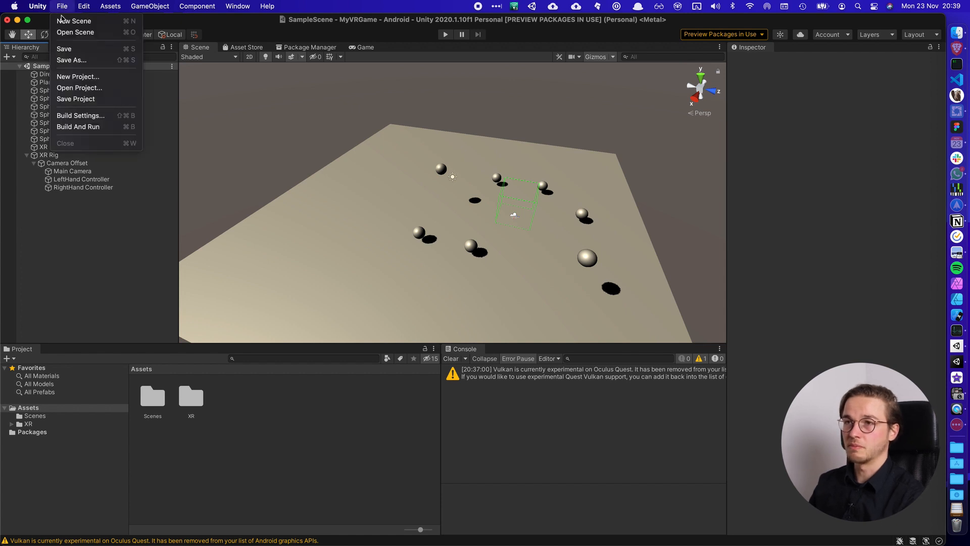
left_click(80, 114)
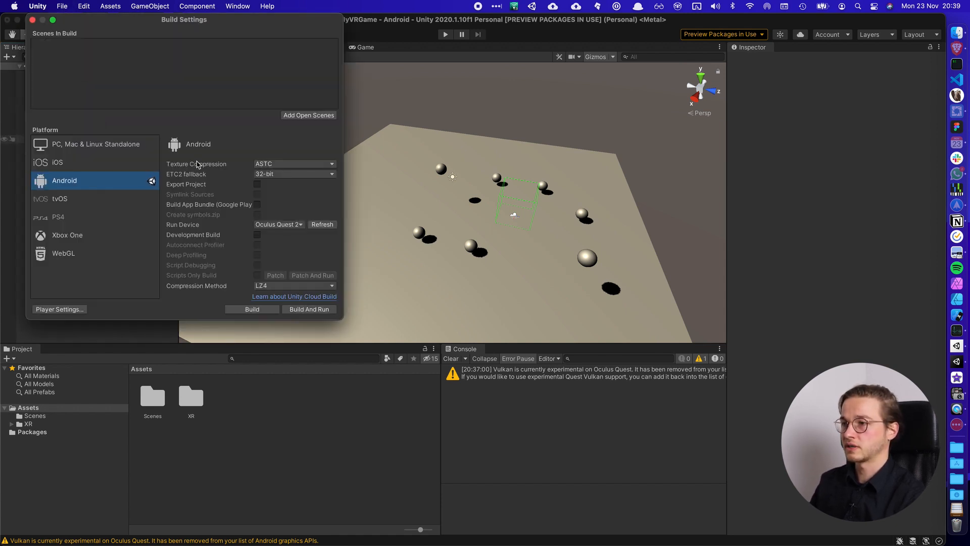
left_click(309, 309)
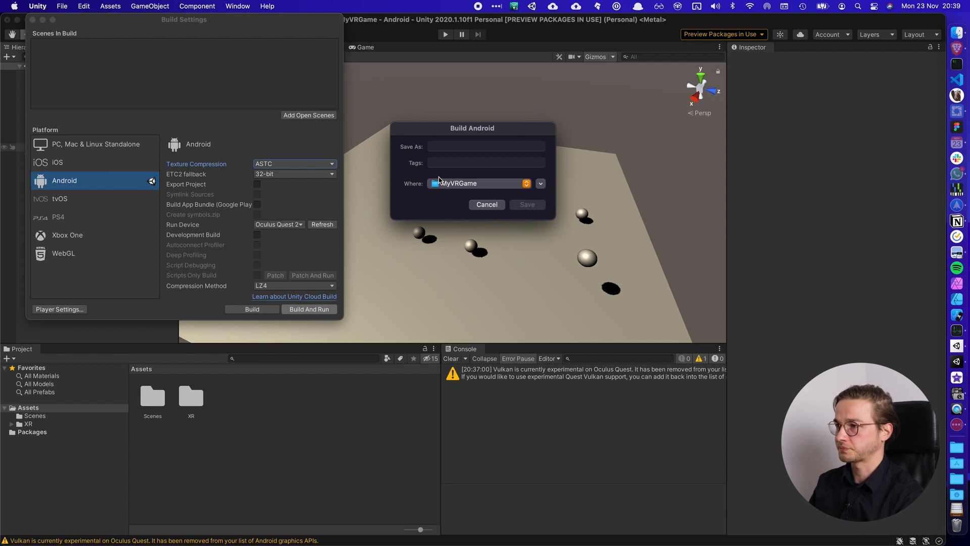
left_click(457, 148)
type("game")
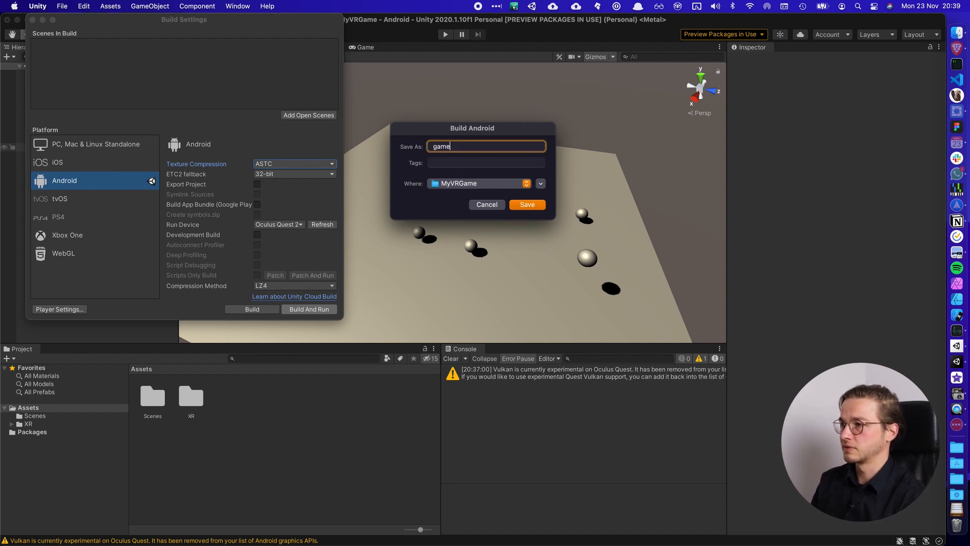
left_click(522, 204)
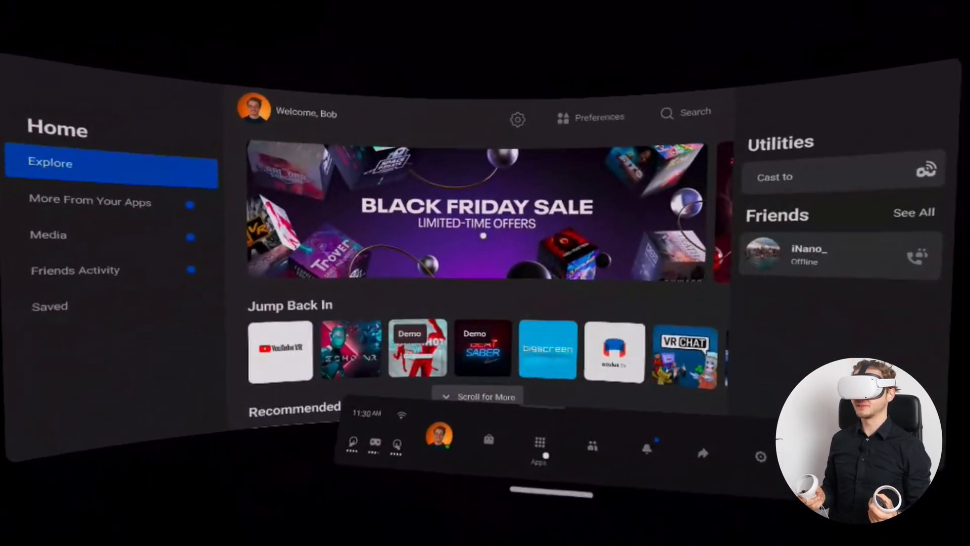
Step: In the Oculus Quest headset's app library, filter the apps to Unknown Sources and launch MyVRGame
left_click(565, 428)
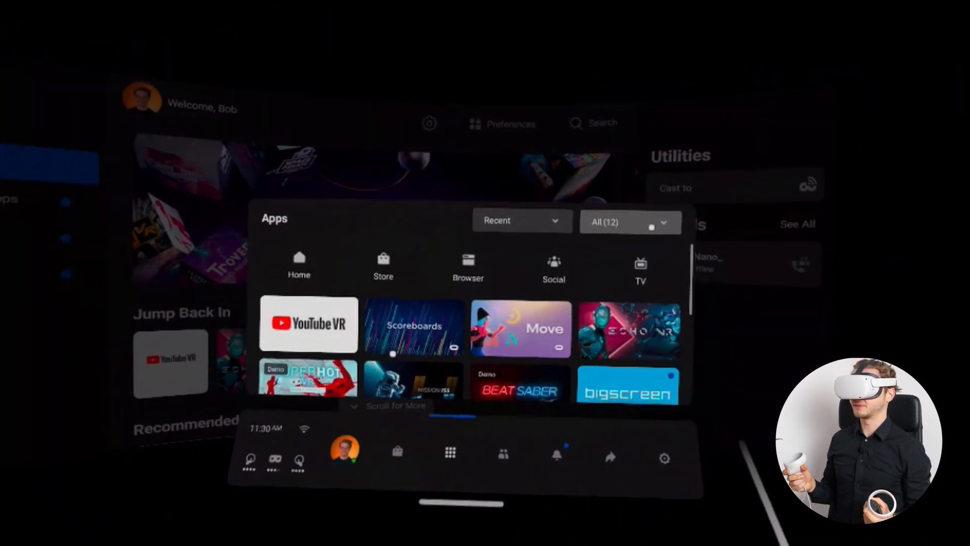
left_click(656, 223)
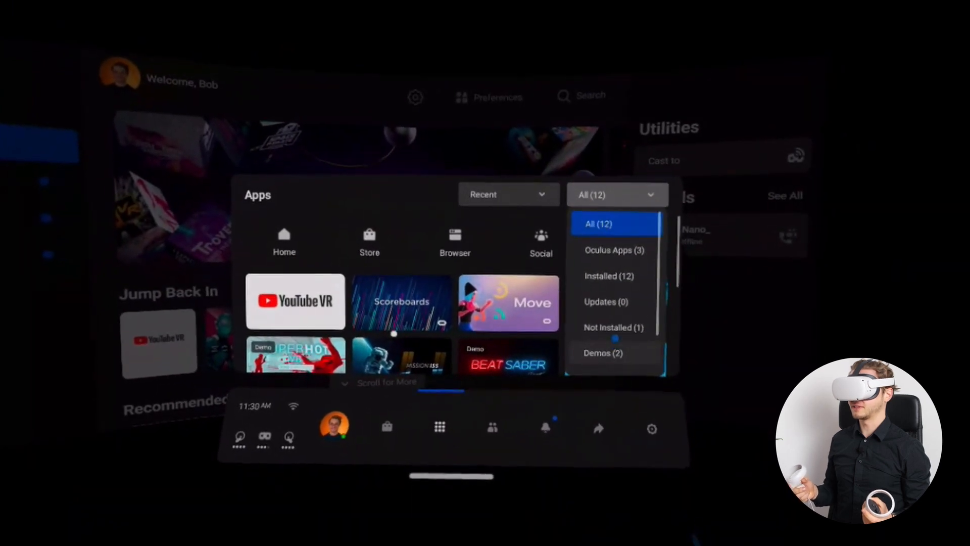
scroll(614, 349, "down", 2)
left_click(614, 360)
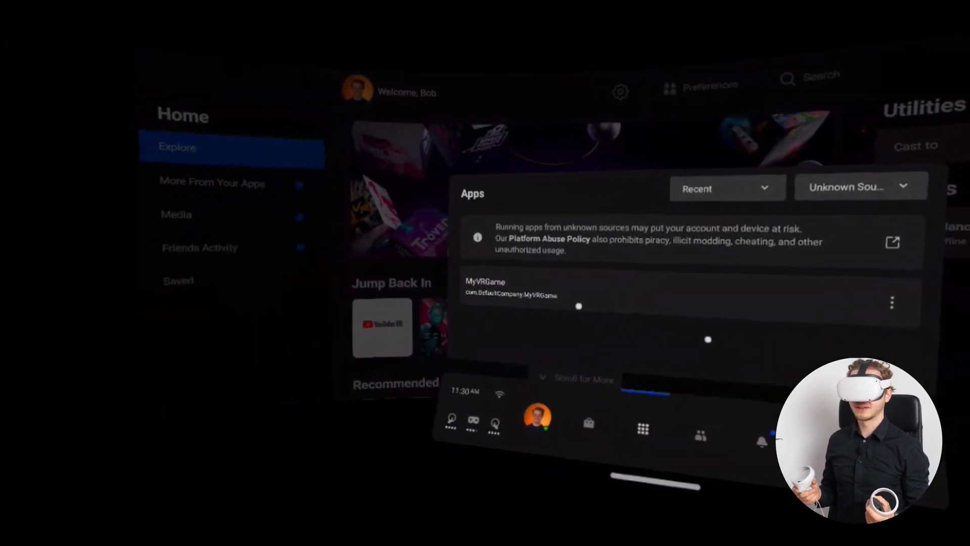
left_click(563, 266)
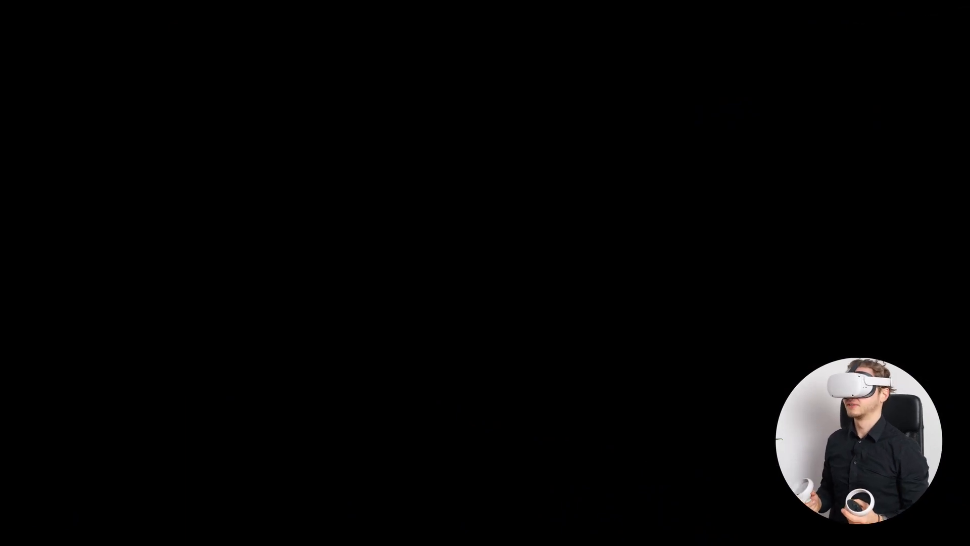